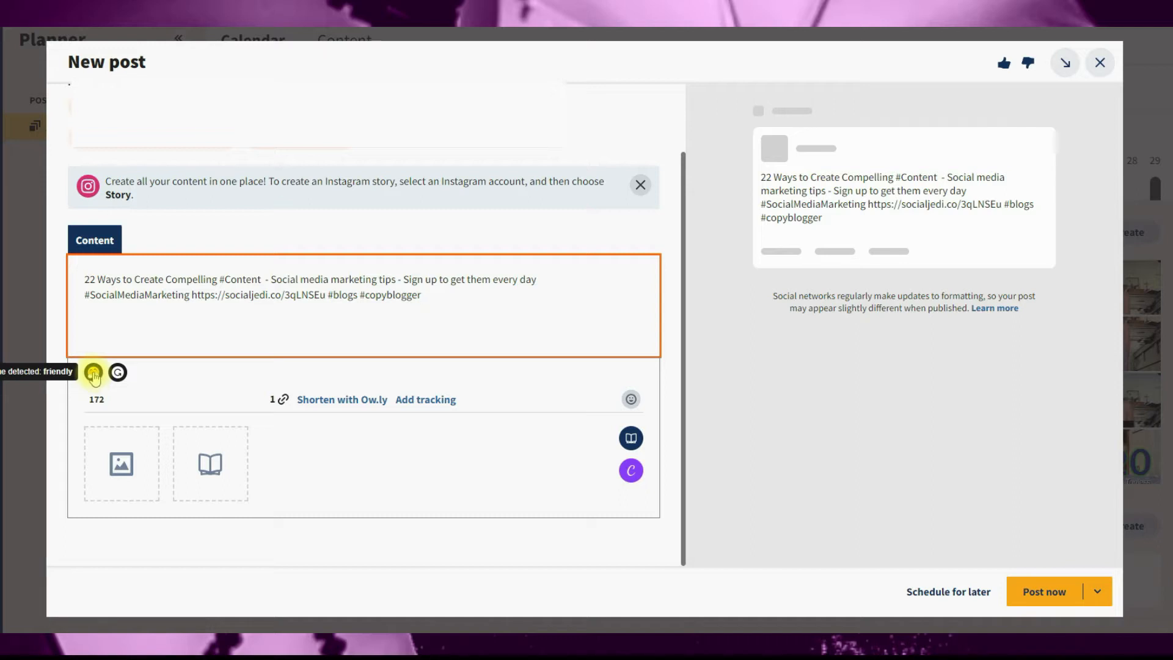
Step: Review the detected tones of the post text and the feedback options for the Friendly tone
{"action": "left_click", "coordinate": [93, 373]}
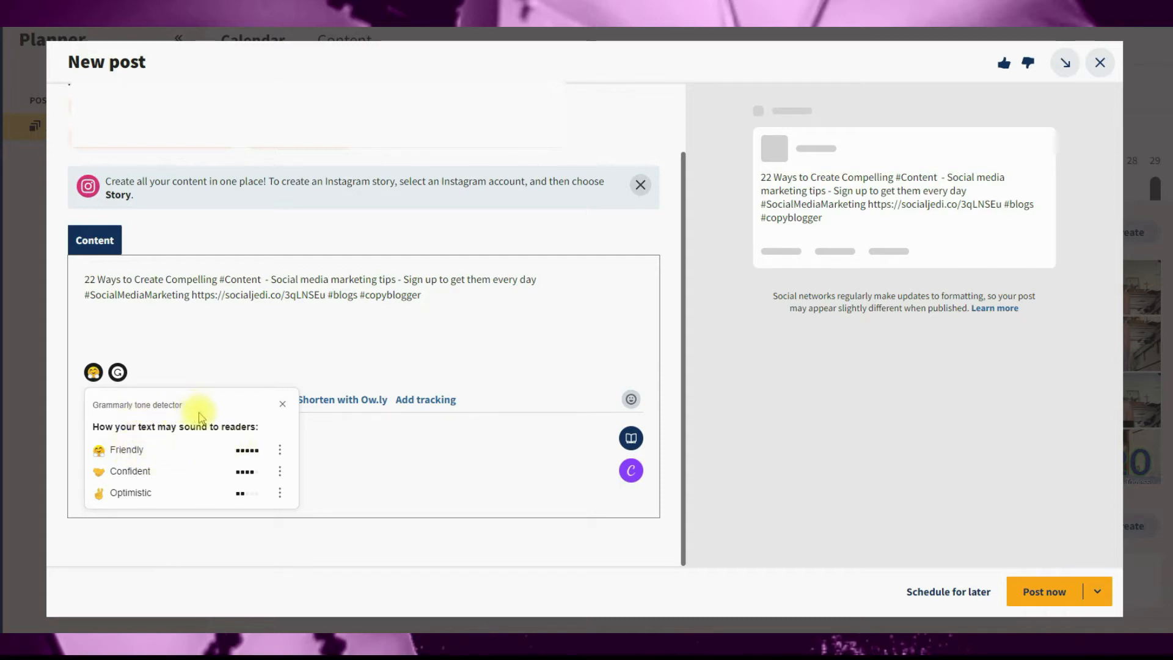
{"action": "left_click", "coordinate": [279, 451]}
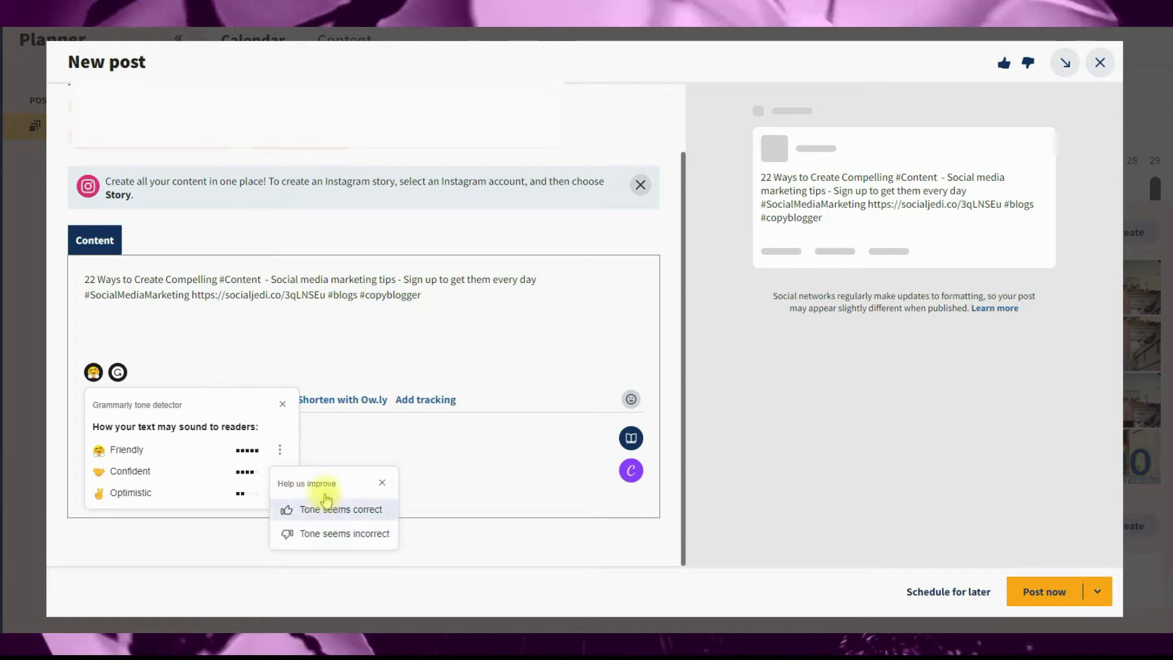
{"action": "left_click", "coordinate": [382, 441]}
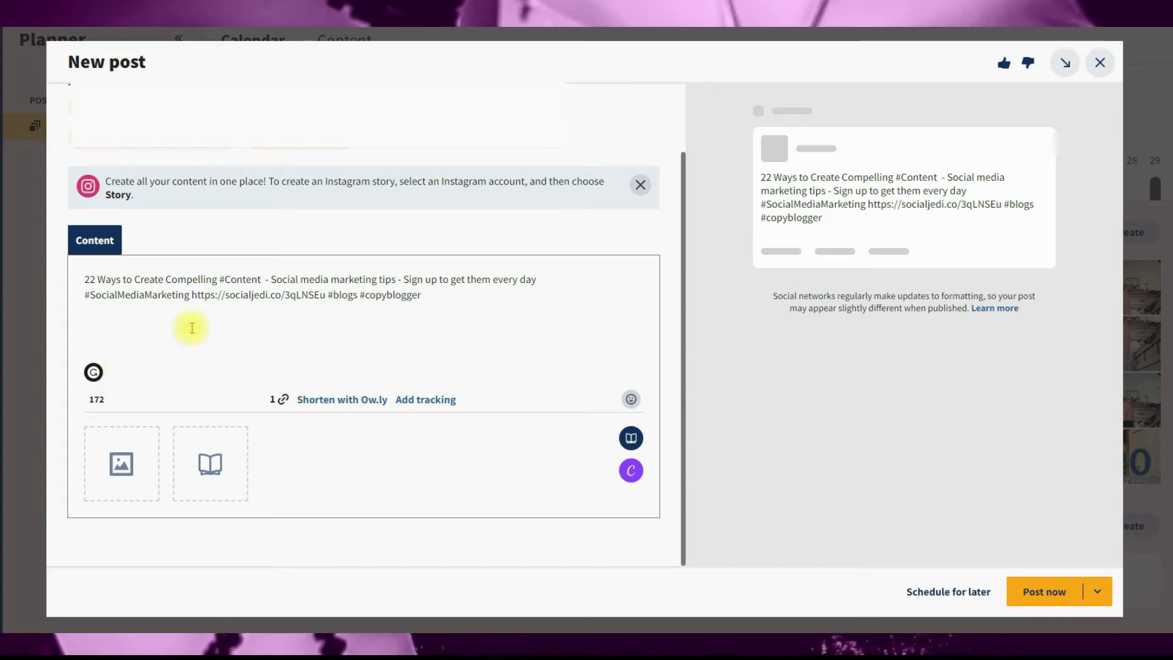
Step: Misspell "day" as "dayyy" in the post text and check the Grammarly settings, including its English language variants
{"action": "left_click", "coordinate": [533, 280]}
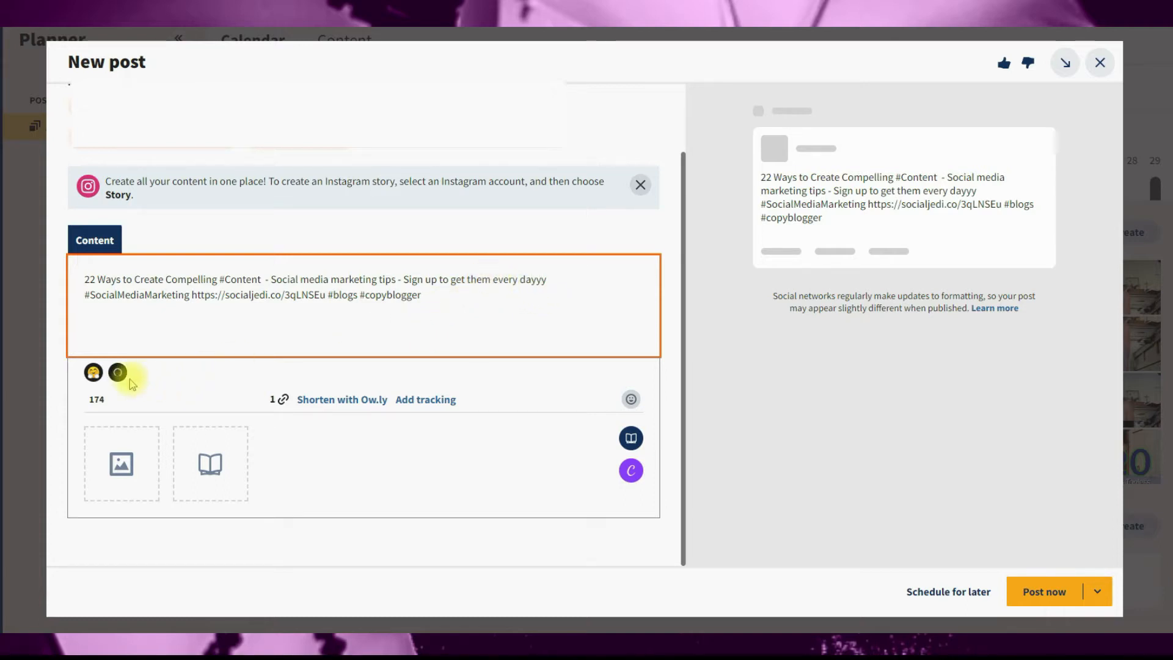
{"action": "mouse_move", "coordinate": [125, 383]}
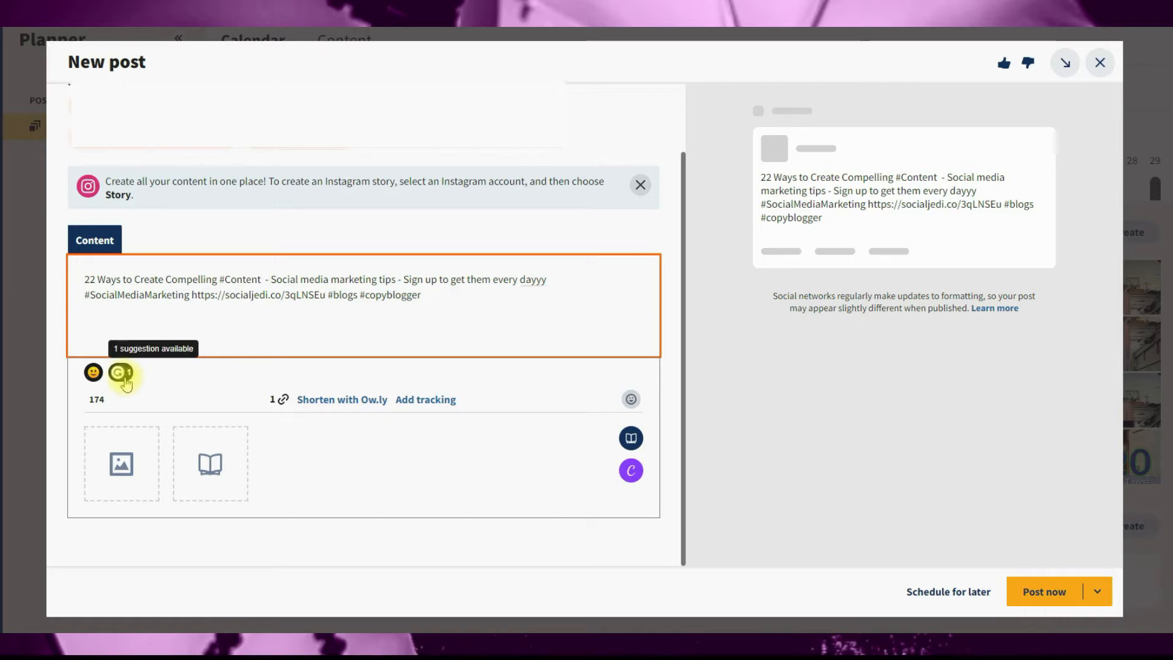
{"action": "left_click", "coordinate": [124, 374]}
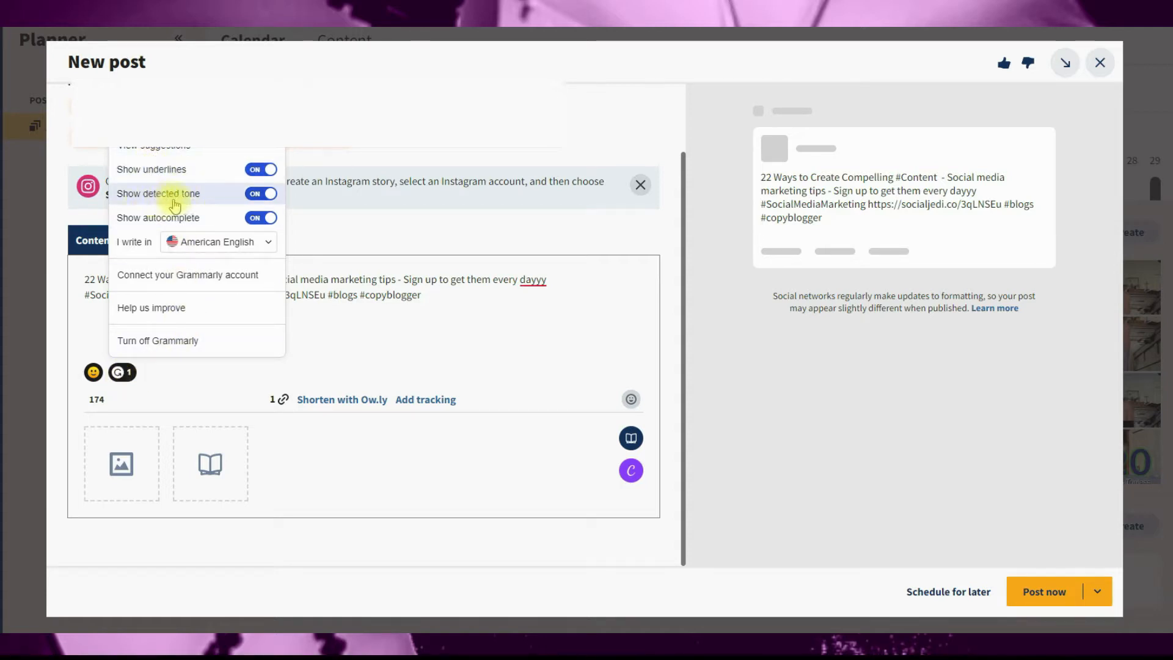
{"action": "left_click", "coordinate": [185, 242]}
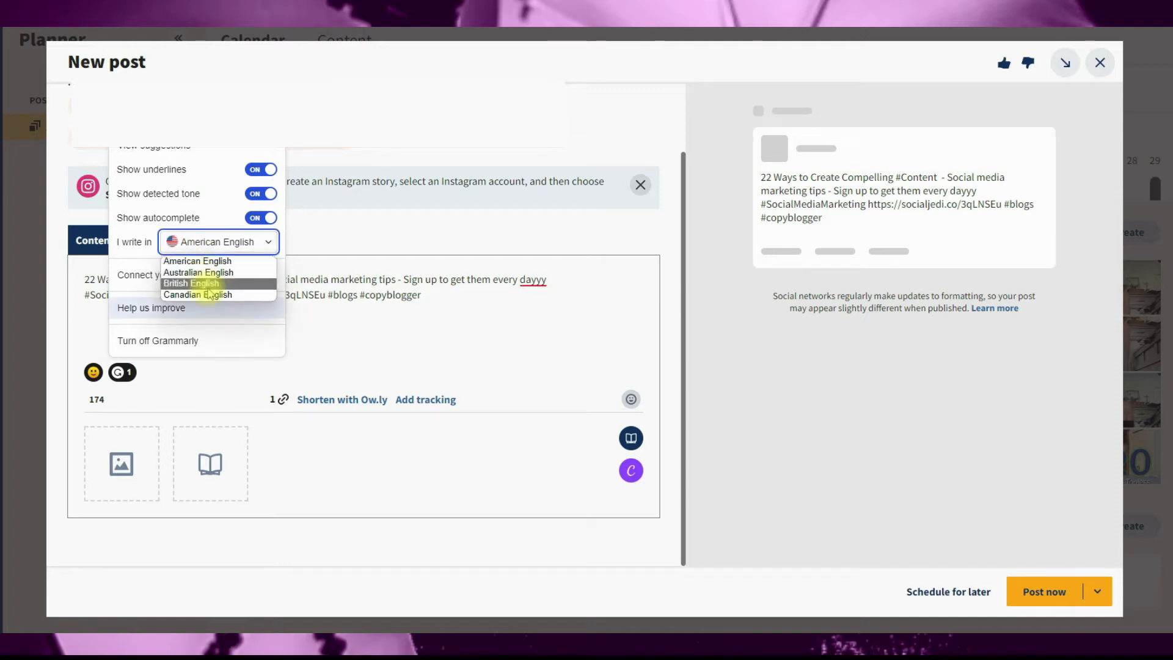
{"action": "left_click", "coordinate": [329, 330]}
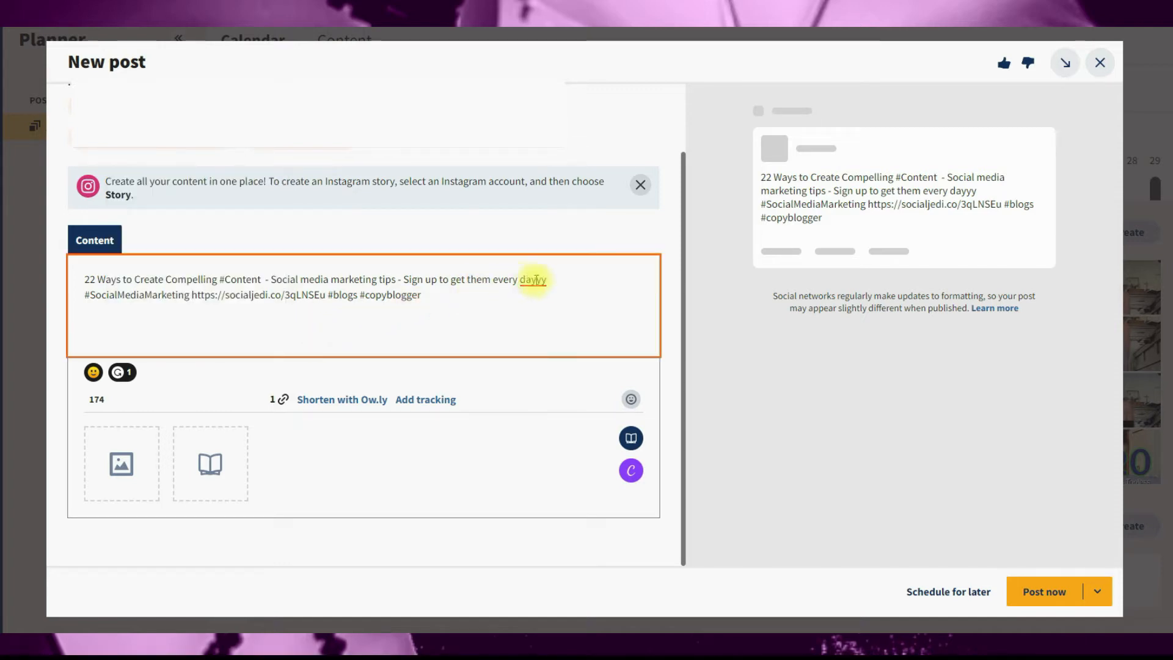
Step: Accept the Grammarly spelling suggestion "day" for the misspelled word "dayyy"
{"action": "mouse_move", "coordinate": [532, 282]}
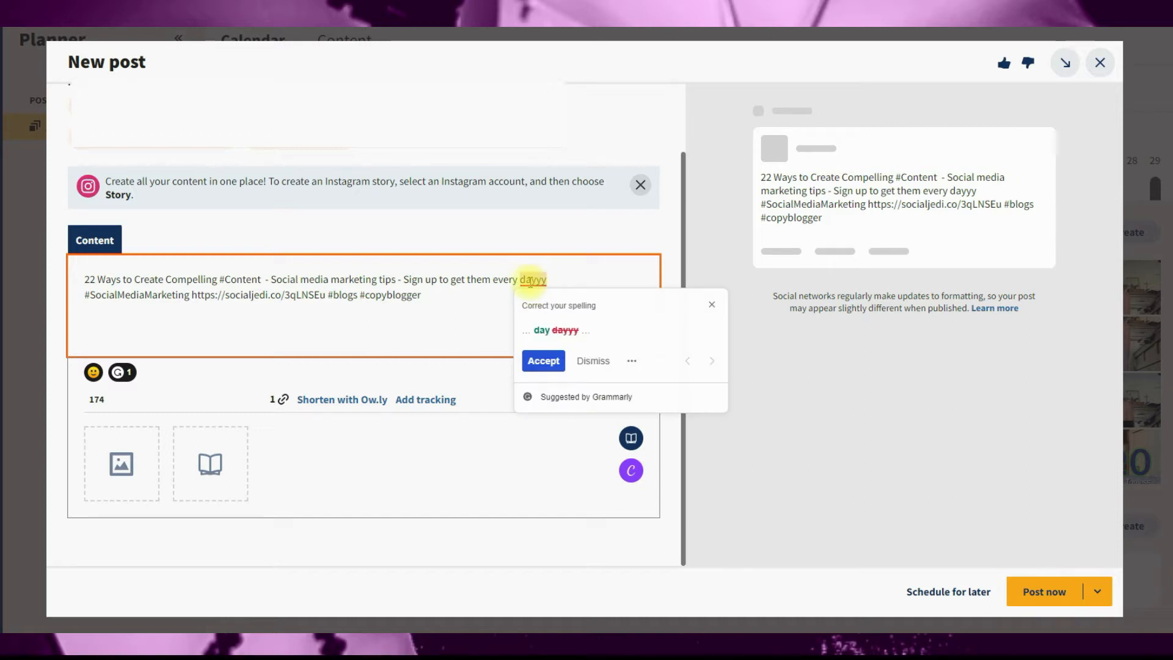
{"action": "left_click", "coordinate": [545, 359]}
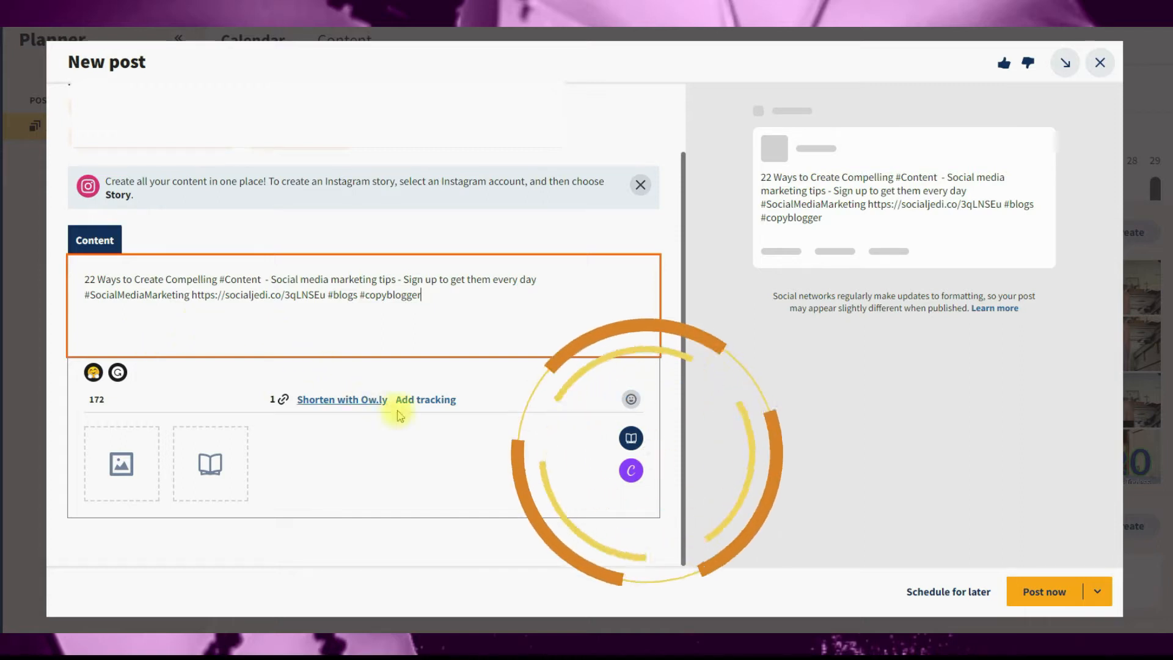
Step: Attach the picture "Example image 1" to the post from the computer
{"action": "left_click", "coordinate": [134, 468]}
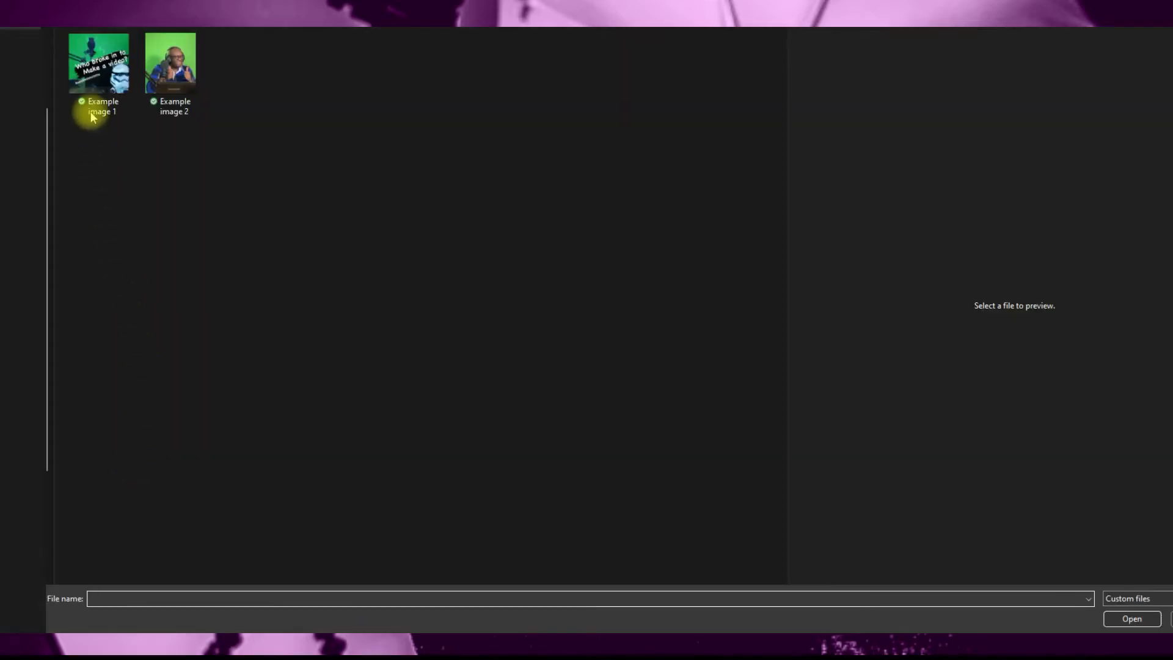
{"action": "left_click", "coordinate": [98, 64]}
{"action": "left_click", "coordinate": [1131, 619]}
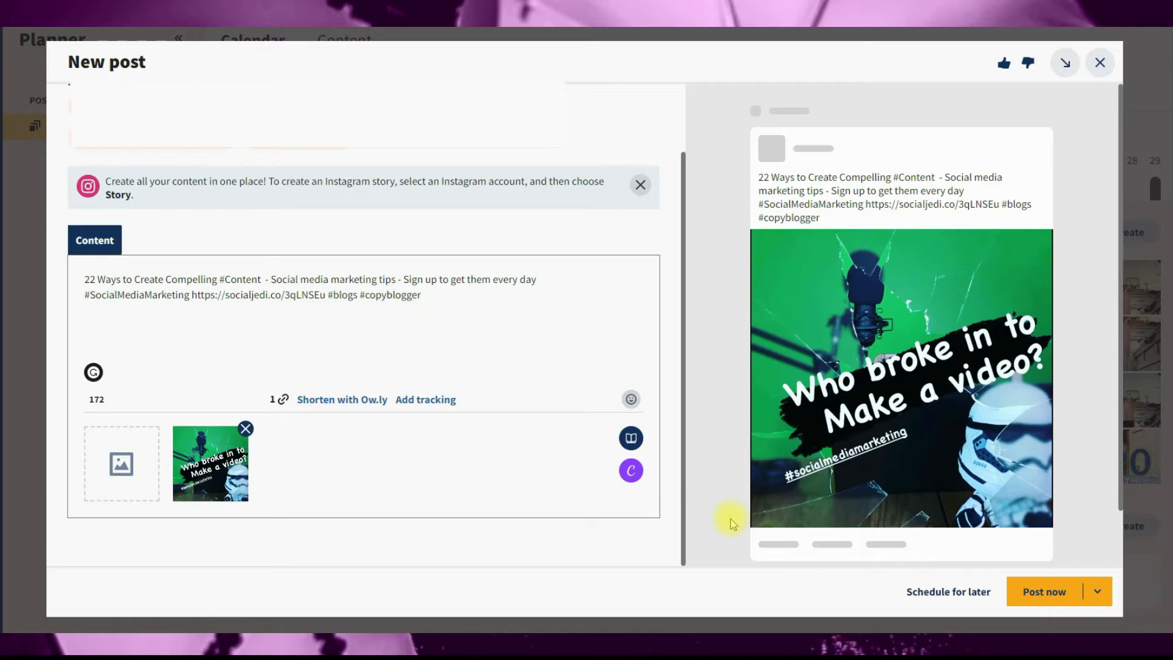
Step: Start a new Canva design from the post using the Social Media format
{"action": "left_click", "coordinate": [630, 472]}
{"action": "scroll", "coordinate": [562, 351], "scroll_direction": "up", "scroll_amount": 3}
{"action": "scroll", "coordinate": [581, 304], "scroll_direction": "up", "scroll_amount": 2}
{"action": "scroll", "coordinate": [568, 351], "scroll_direction": "down", "scroll_amount": 5}
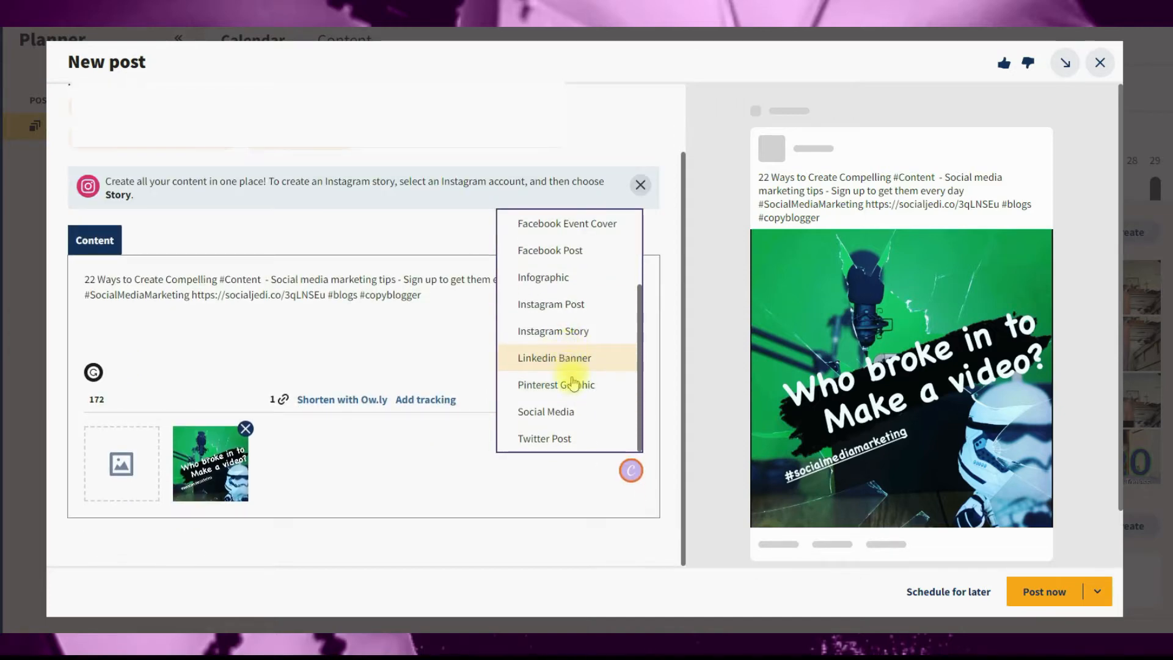
{"action": "left_click", "coordinate": [547, 411]}
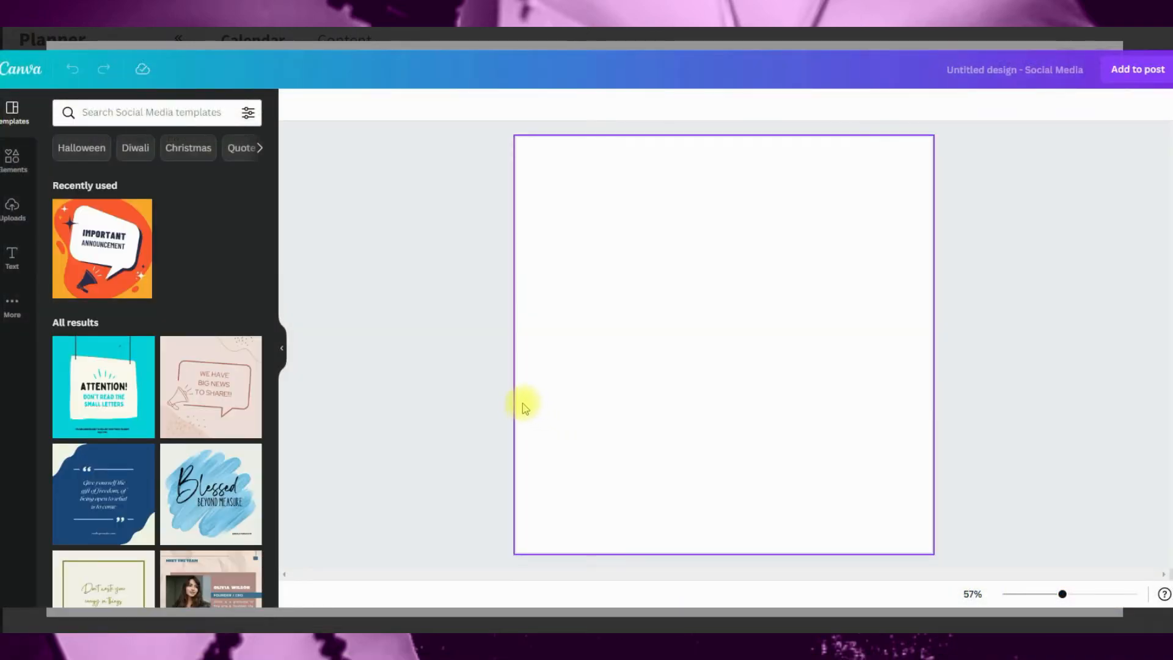
Step: Place the uploaded "Who broke in to Make a video?" image on the design, tilted slightly clockwise and enlarged
{"action": "left_click", "coordinate": [20, 219]}
{"action": "left_click", "coordinate": [93, 212]}
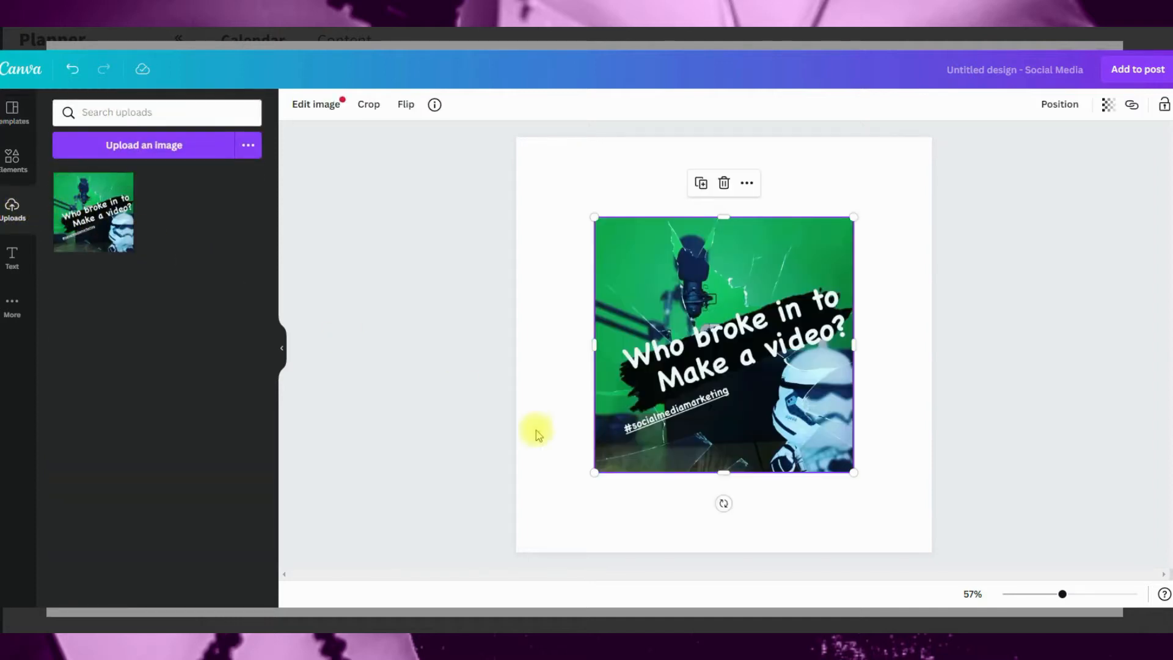
{"action": "left_click_drag", "start_coordinate": [727, 508], "coordinate": [694, 507]}
{"action": "left_click_drag", "start_coordinate": [700, 436], "coordinate": [679, 450]}
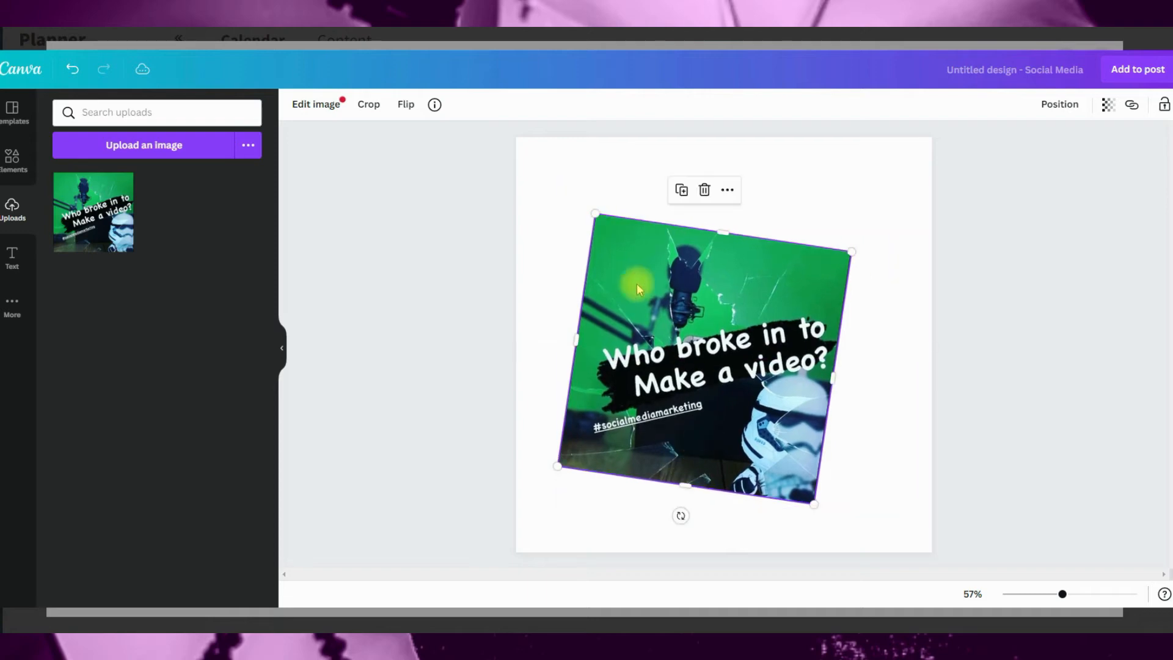
{"action": "left_click_drag", "start_coordinate": [597, 214], "coordinate": [566, 173]}
{"action": "left_click_drag", "start_coordinate": [666, 357], "coordinate": [685, 341]}
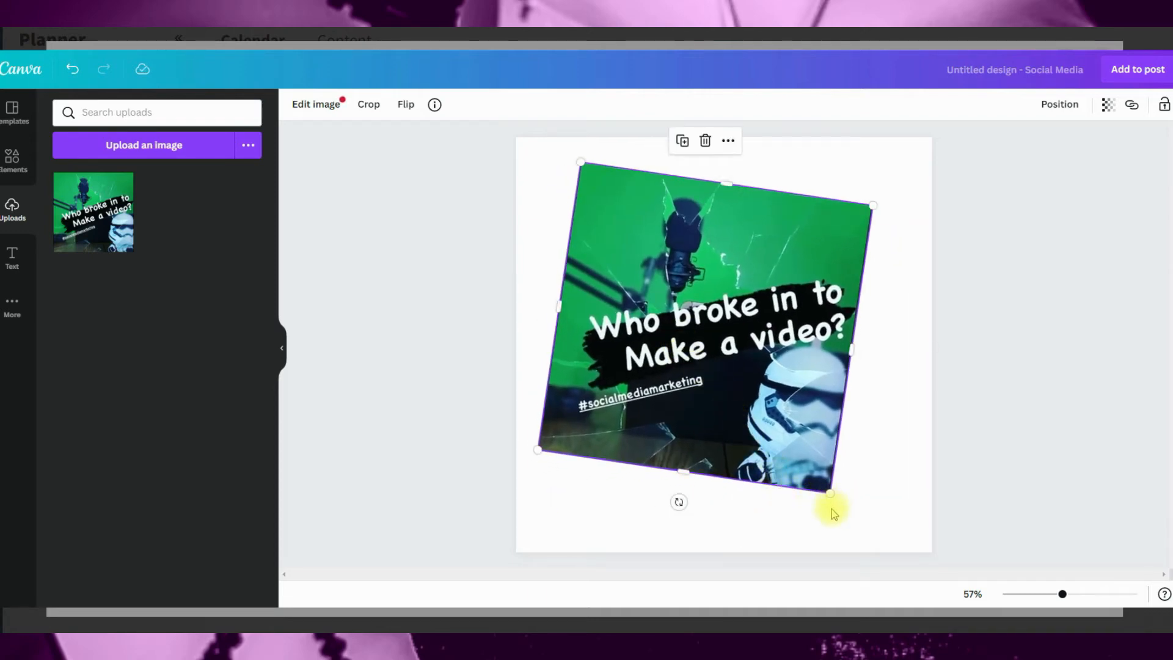
Step: Add a subheading and the GLOW text style to the design, placing GLOW over the image's upper part
{"action": "left_click", "coordinate": [12, 259]}
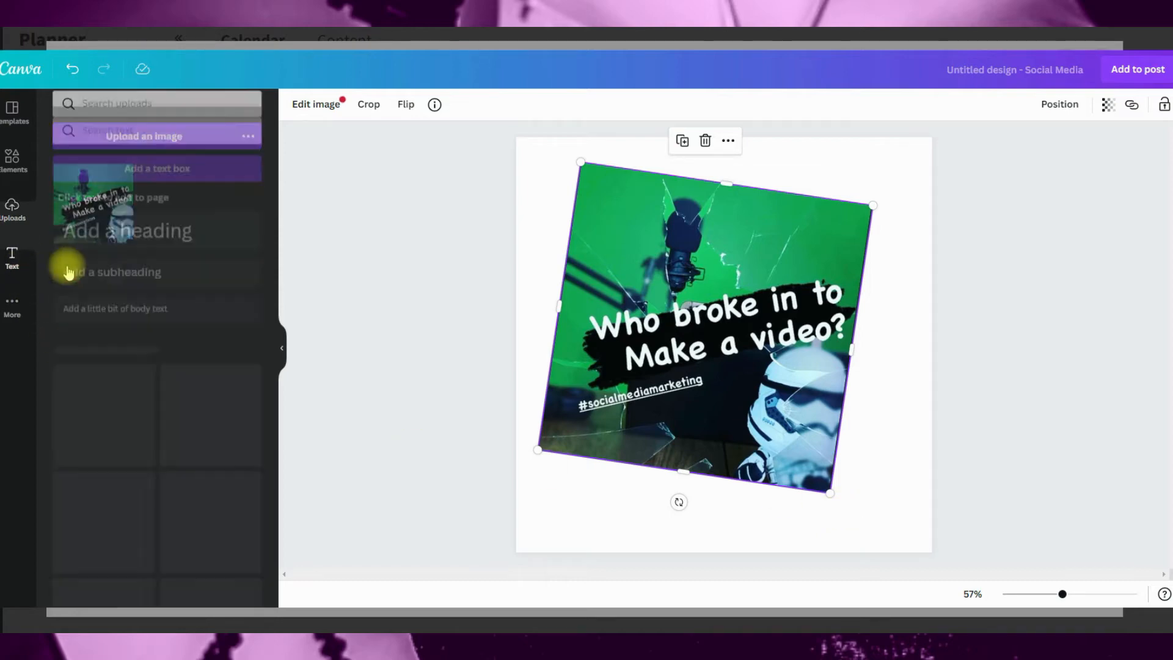
{"action": "left_click", "coordinate": [171, 254]}
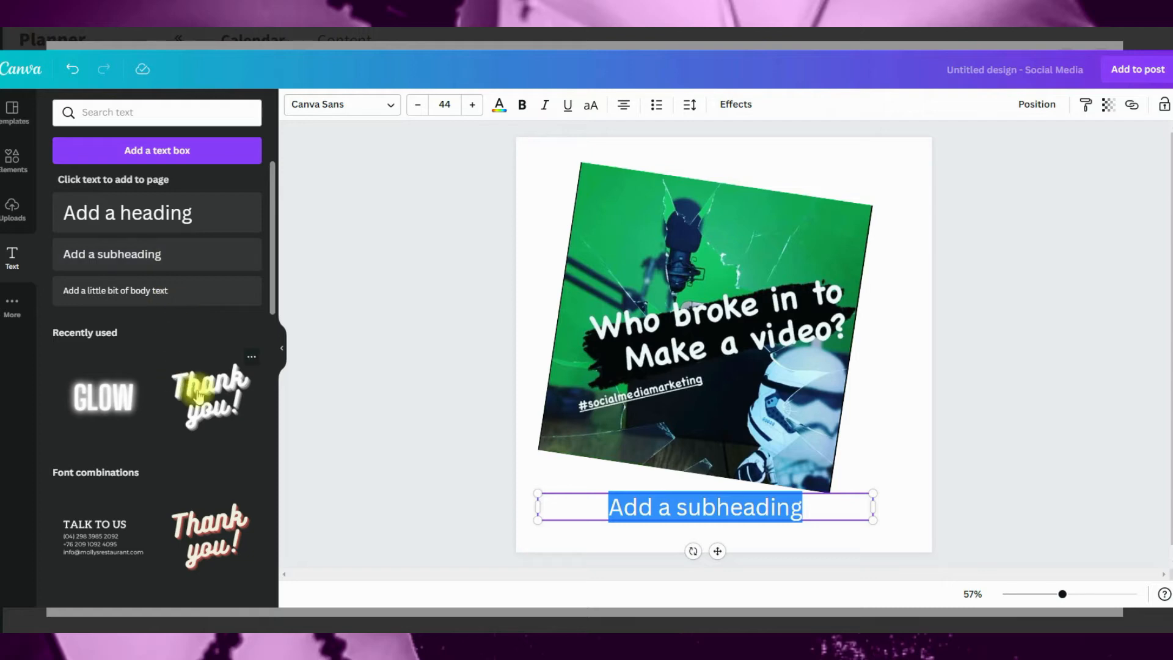
{"action": "scroll", "coordinate": [214, 418], "scroll_direction": "down", "scroll_amount": 2}
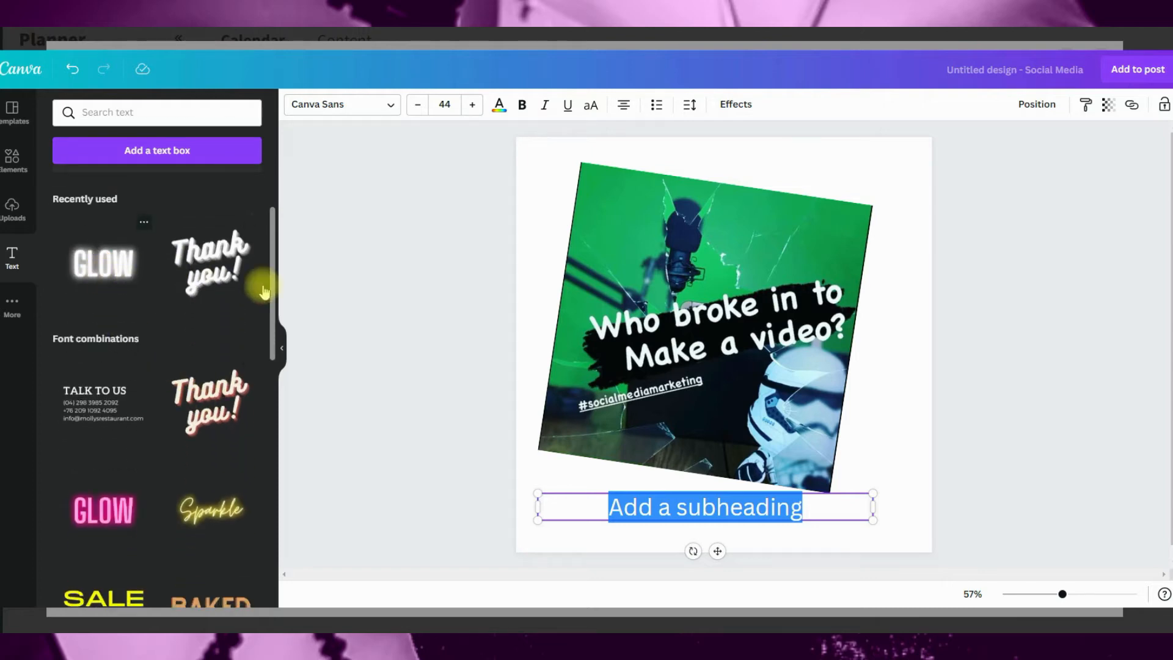
{"action": "left_click", "coordinate": [104, 263]}
{"action": "left_click_drag", "start_coordinate": [707, 349], "coordinate": [731, 225]}
Step: Add the recently used fist graphic and move it to the design's lower right corner
{"action": "left_click", "coordinate": [13, 160]}
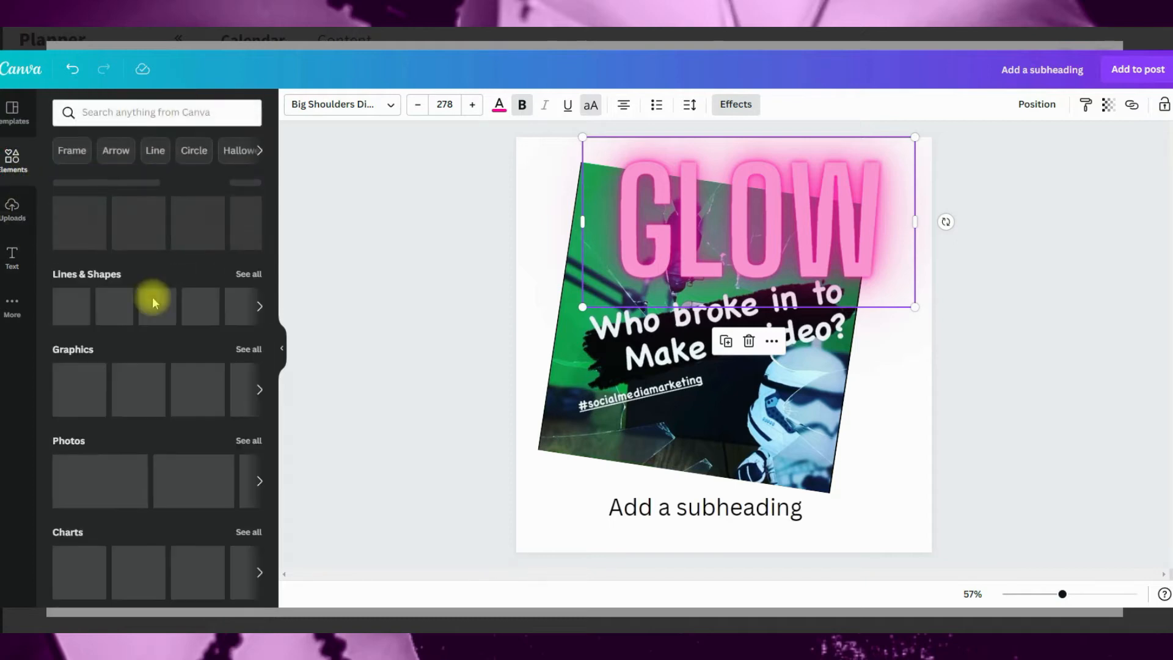
{"action": "scroll", "coordinate": [176, 327], "scroll_direction": "down", "scroll_amount": 2}
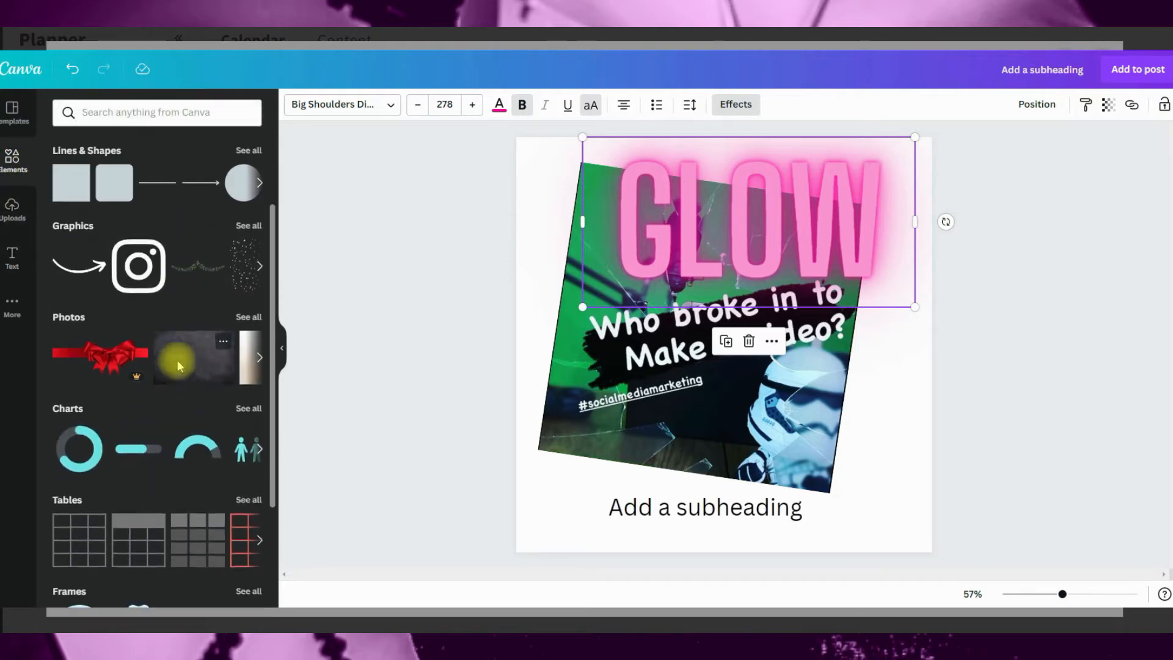
{"action": "scroll", "coordinate": [178, 359], "scroll_direction": "up", "scroll_amount": 2}
{"action": "left_click", "coordinate": [86, 258]}
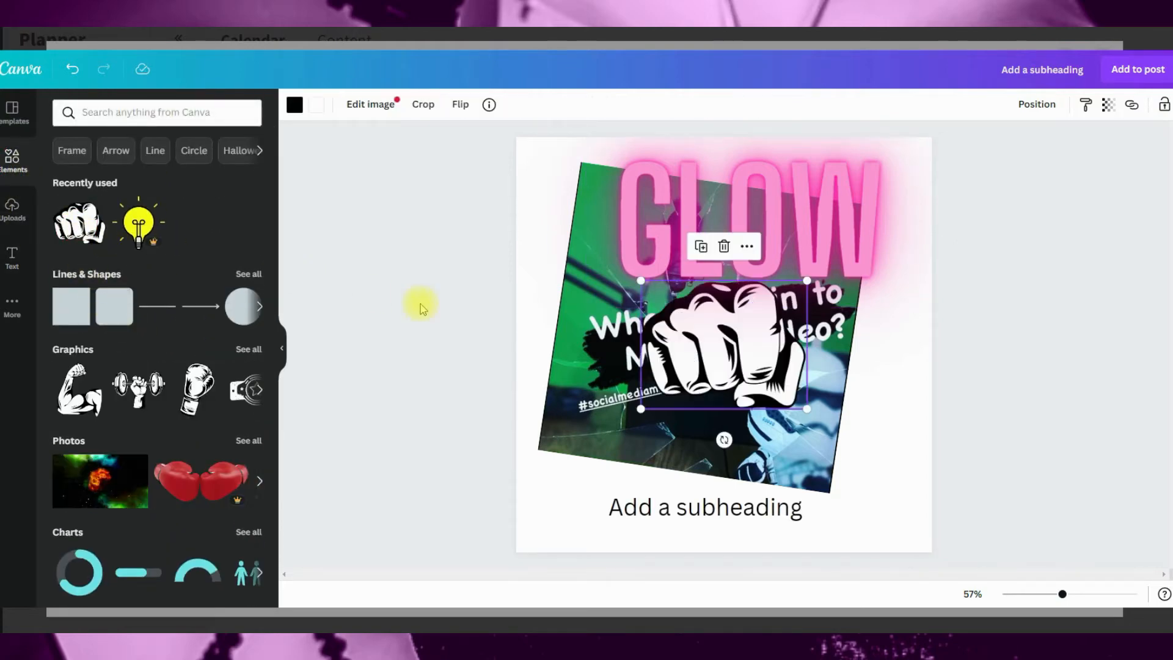
{"action": "left_click_drag", "start_coordinate": [691, 371], "coordinate": [811, 487]}
Step: Browse the remaining element categories and the additional Canva apps and content sources
{"action": "scroll", "coordinate": [104, 386], "scroll_direction": "down", "scroll_amount": 2}
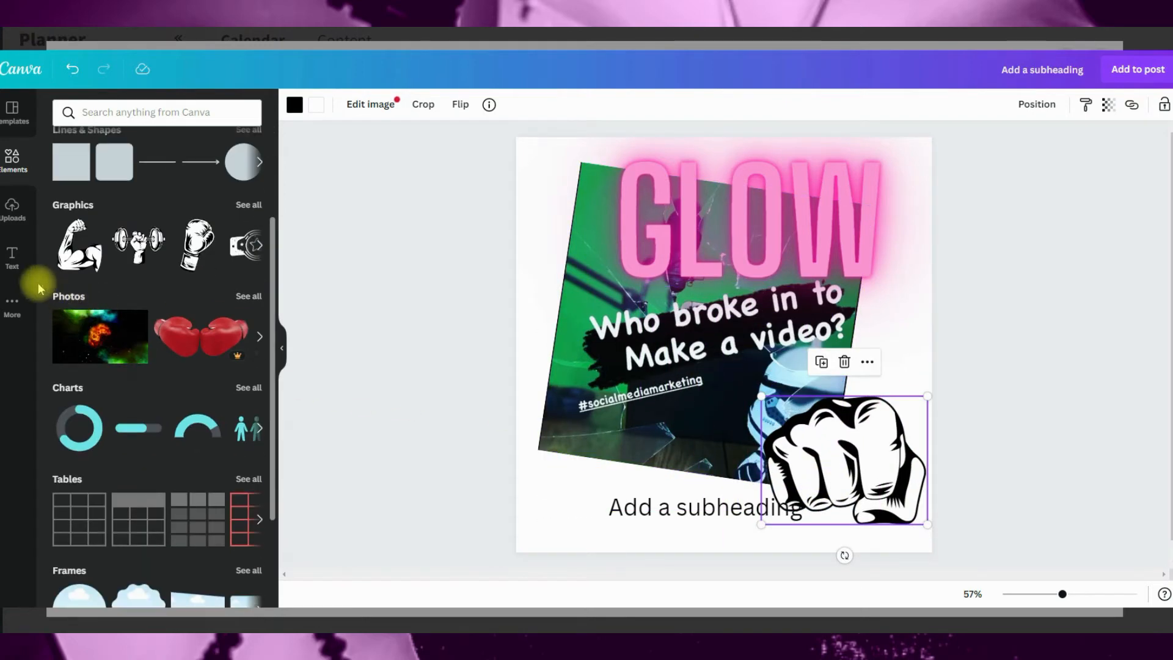
{"action": "left_click", "coordinate": [12, 306]}
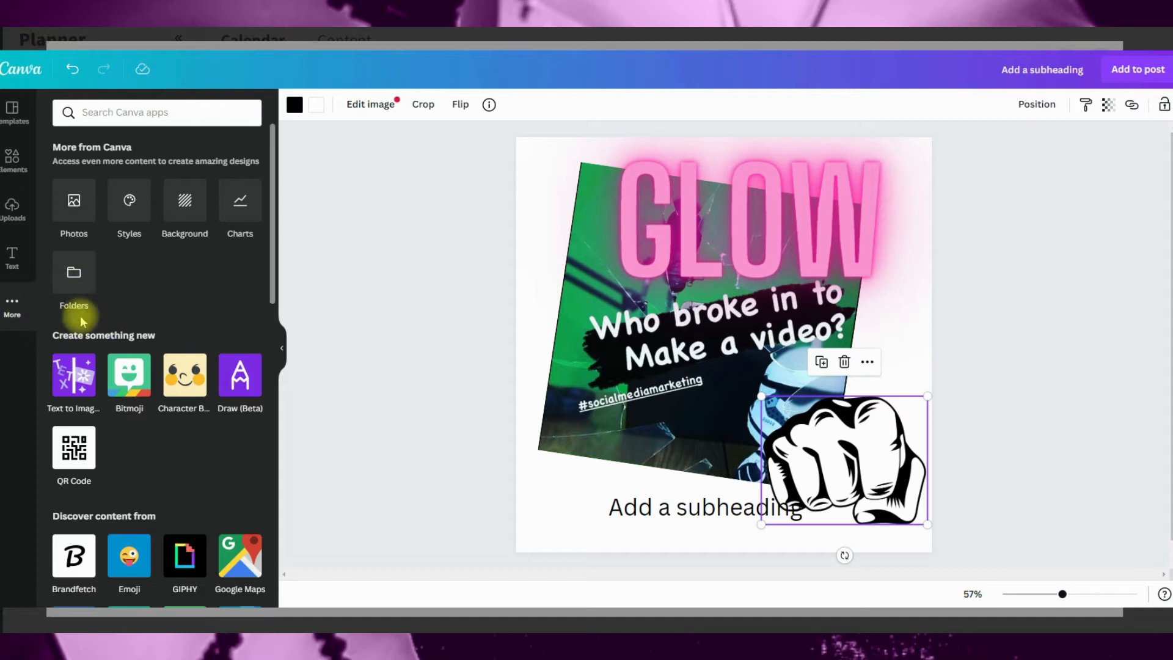
{"action": "scroll", "coordinate": [146, 489], "scroll_direction": "down", "scroll_amount": 4}
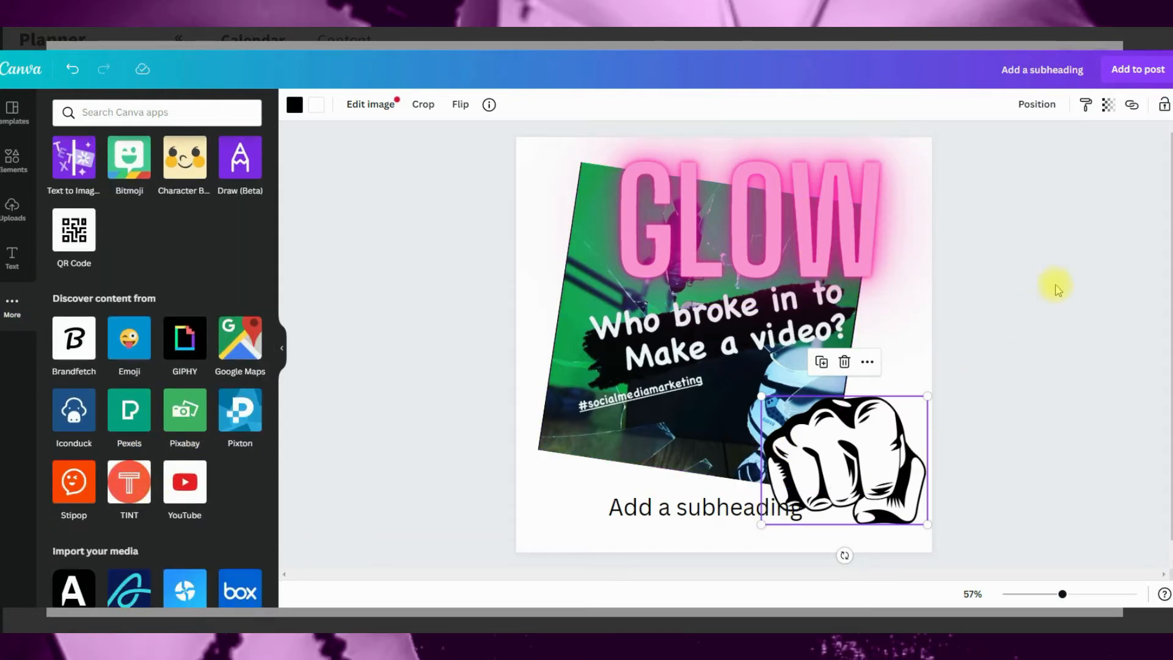
Step: Add the finished design to the post and remove the original image attachment
{"action": "left_click", "coordinate": [1030, 271]}
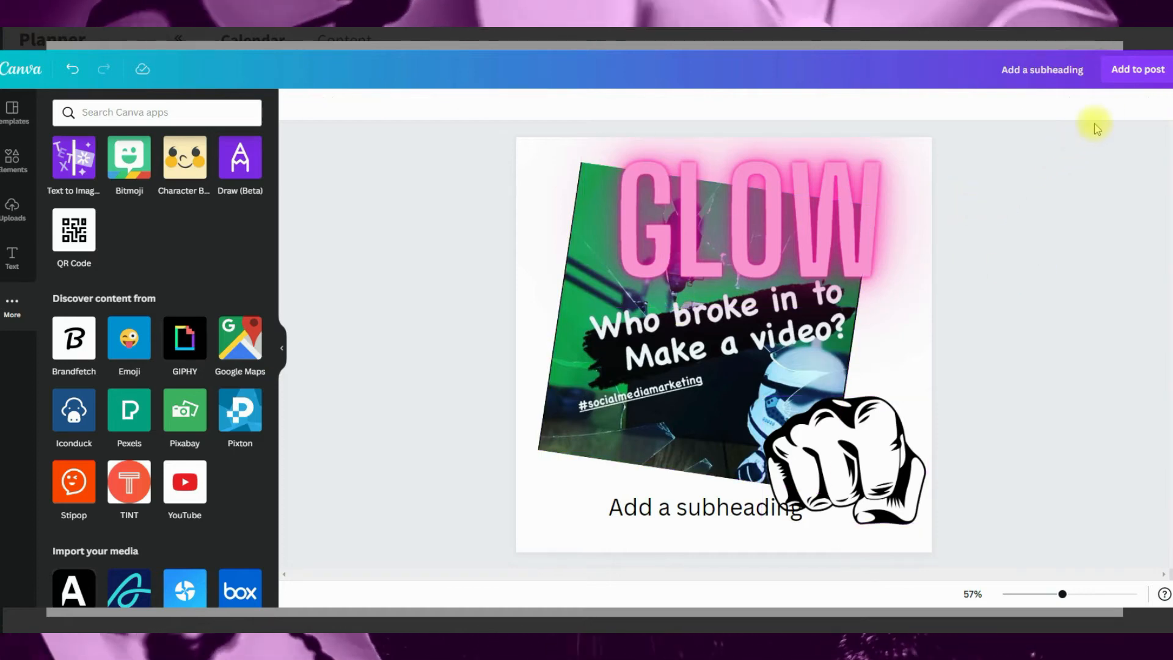
{"action": "left_click", "coordinate": [1126, 77]}
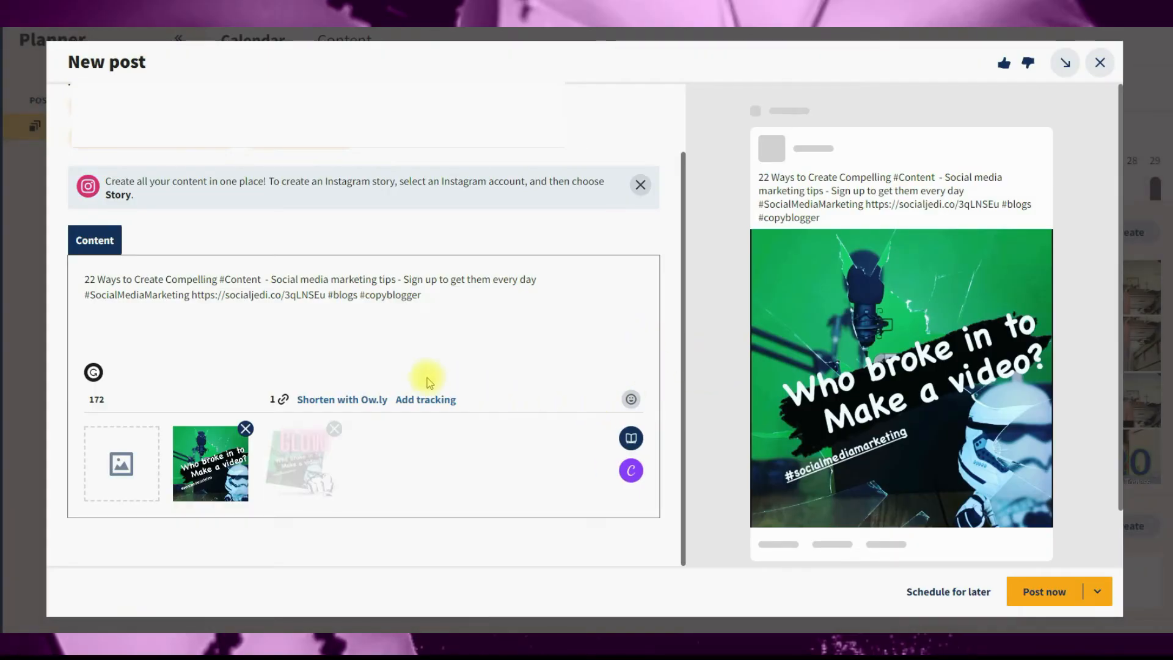
{"action": "left_click", "coordinate": [246, 428]}
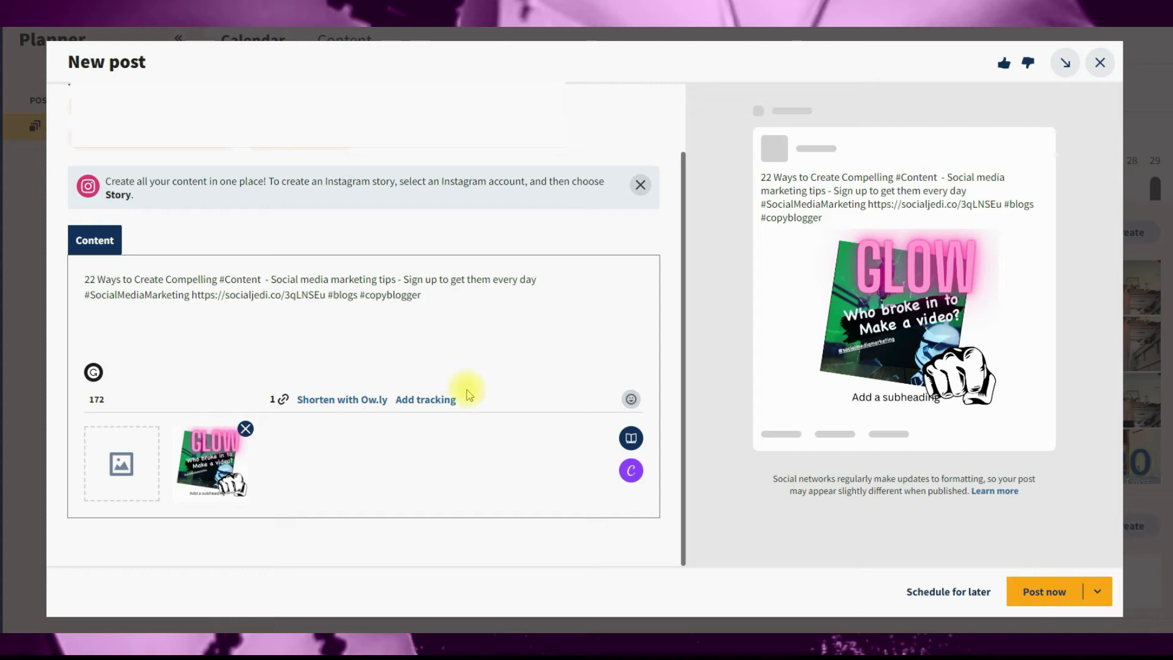
Step: Start another Social Media design in Canva and apply the recently used "Important Announcement" template
{"action": "left_click", "coordinate": [632, 471]}
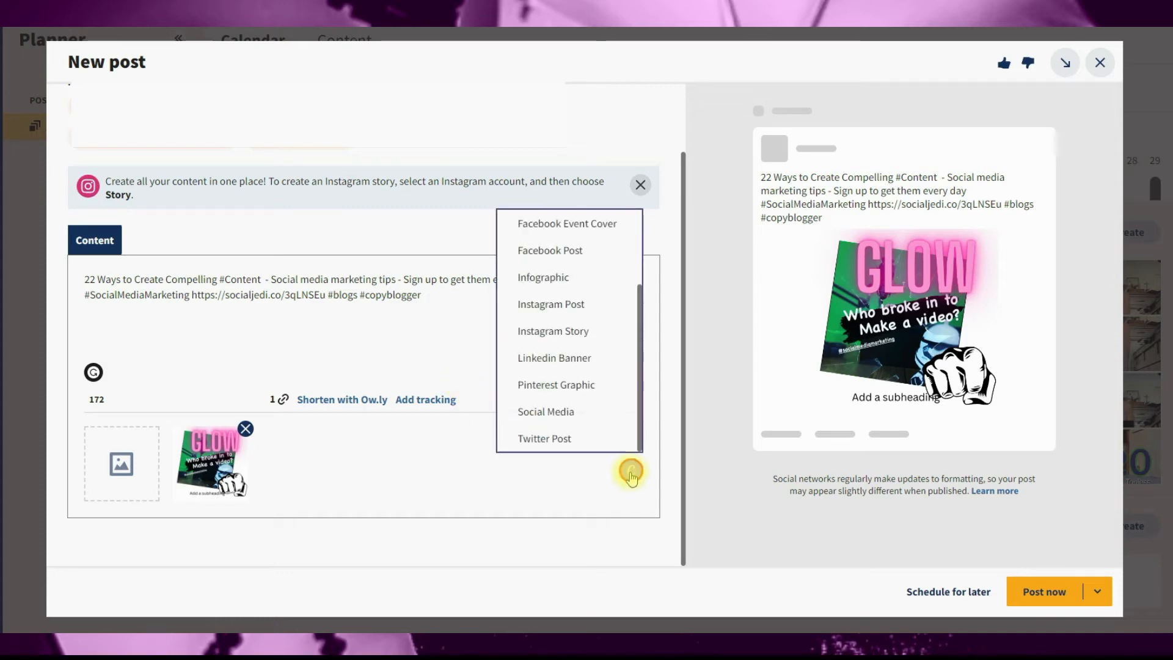
{"action": "left_click", "coordinate": [554, 412]}
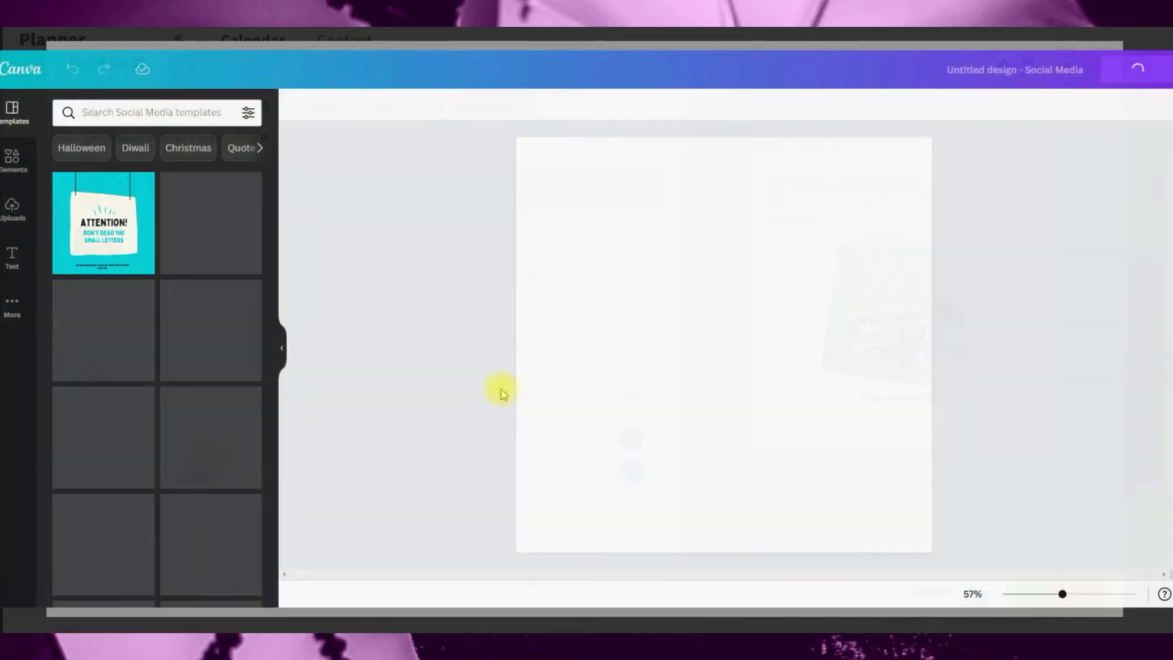
{"action": "scroll", "coordinate": [121, 342], "scroll_direction": "down", "scroll_amount": 4}
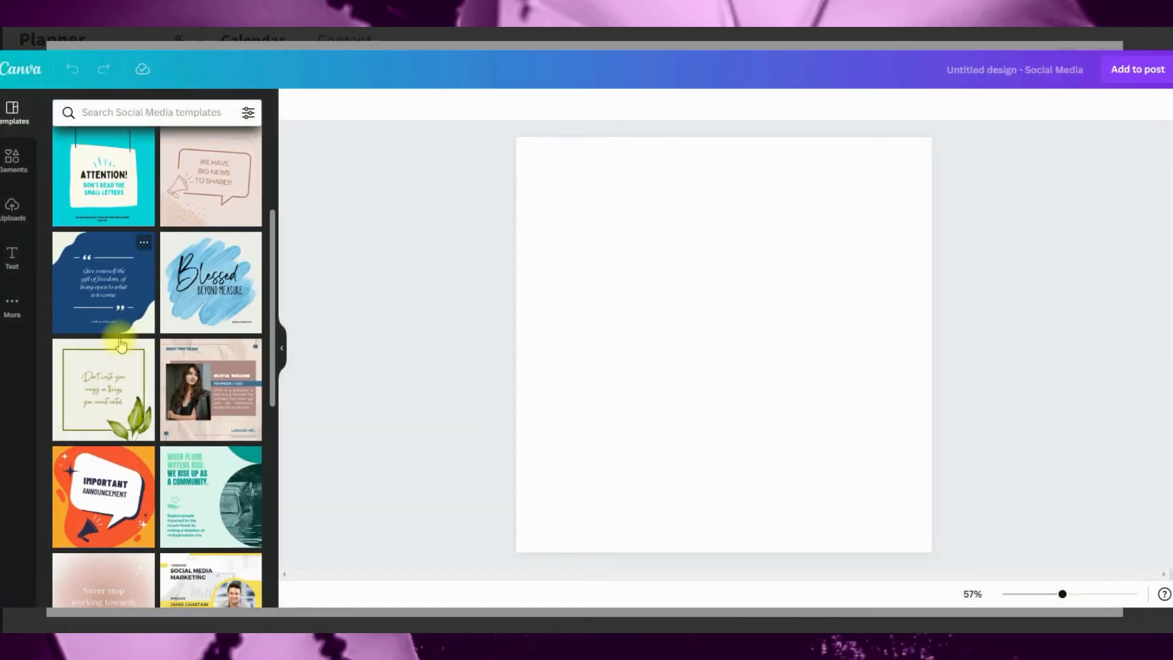
{"action": "scroll", "coordinate": [122, 342], "scroll_direction": "down", "scroll_amount": 6}
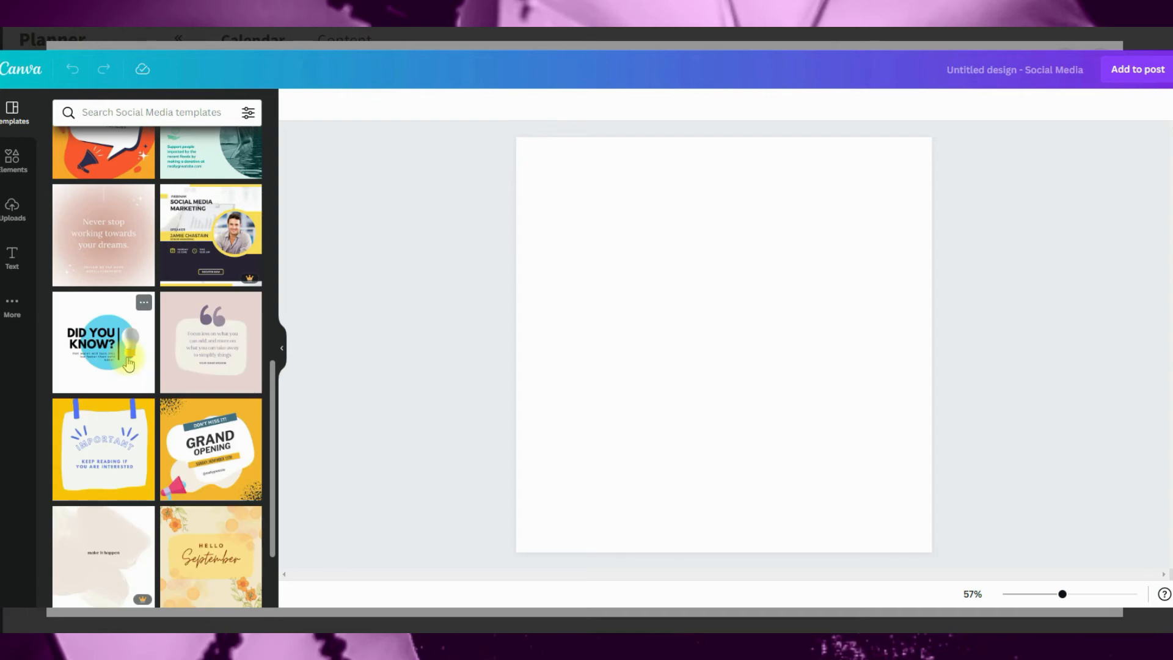
{"action": "scroll", "coordinate": [129, 361], "scroll_direction": "up", "scroll_amount": 10}
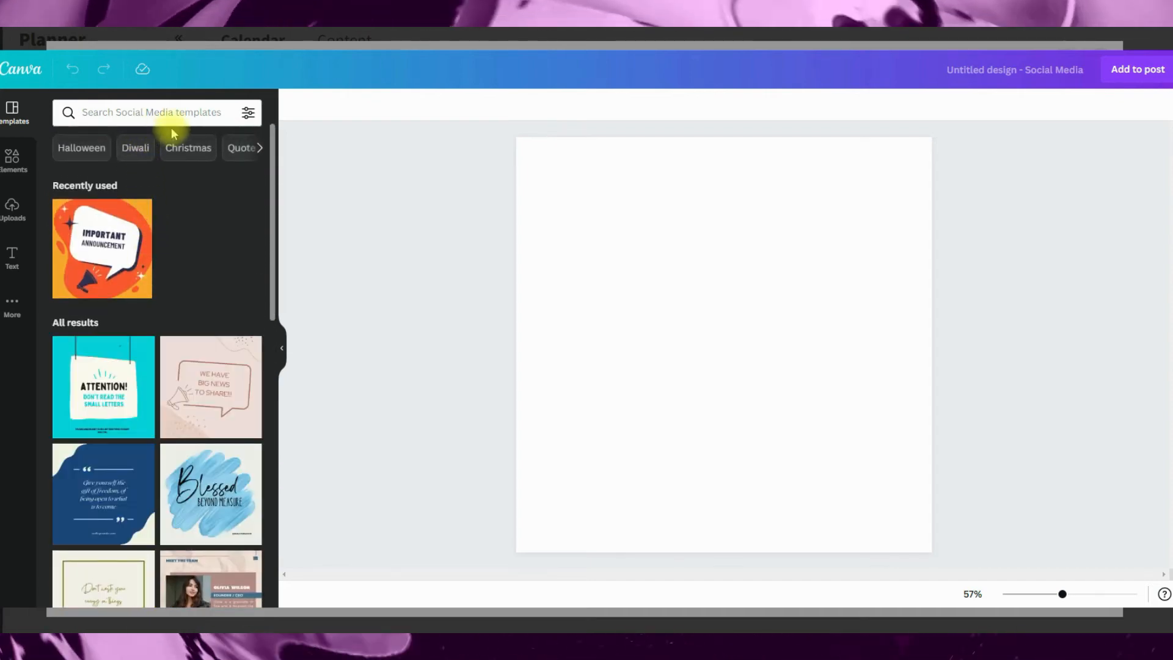
{"action": "left_click", "coordinate": [101, 257]}
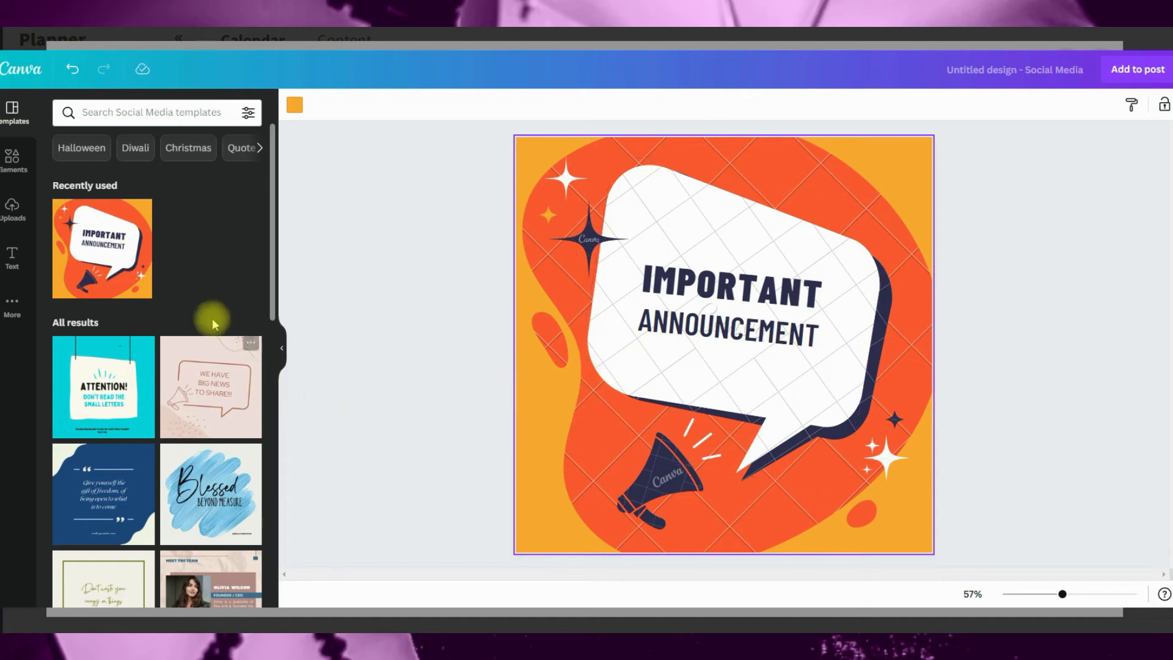
Step: Add the cream "Thank you!" font combination with the pink shadow and place it over the design's upper right area
{"action": "left_click", "coordinate": [14, 259]}
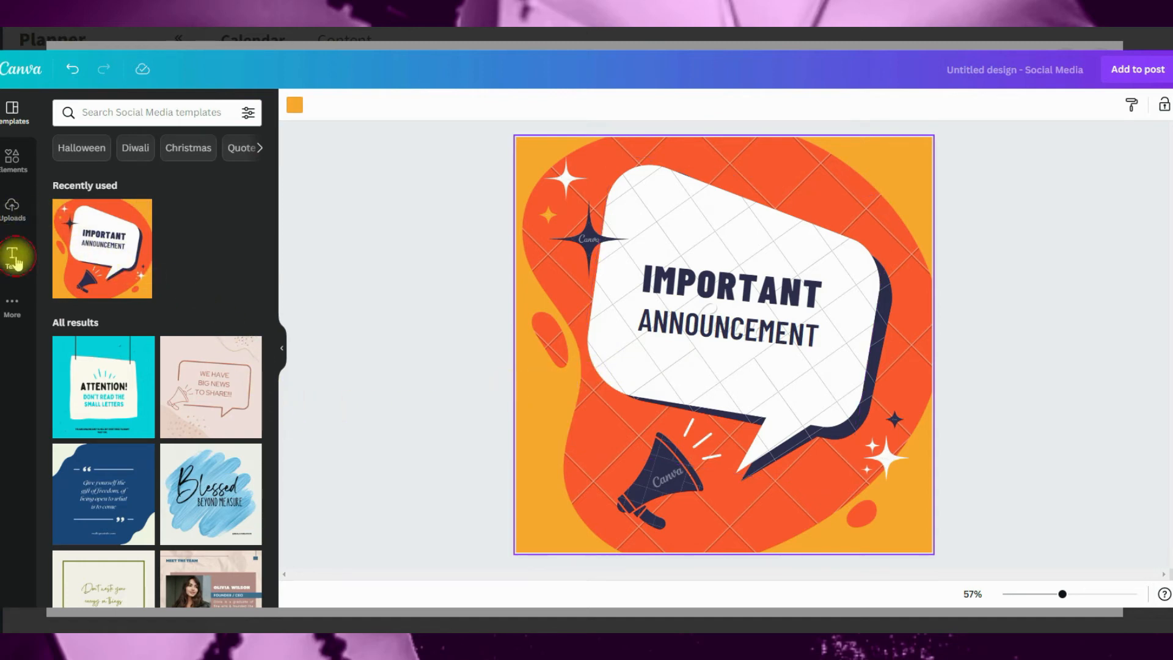
{"action": "left_click", "coordinate": [208, 413]}
{"action": "left_click_drag", "start_coordinate": [671, 348], "coordinate": [765, 228]}
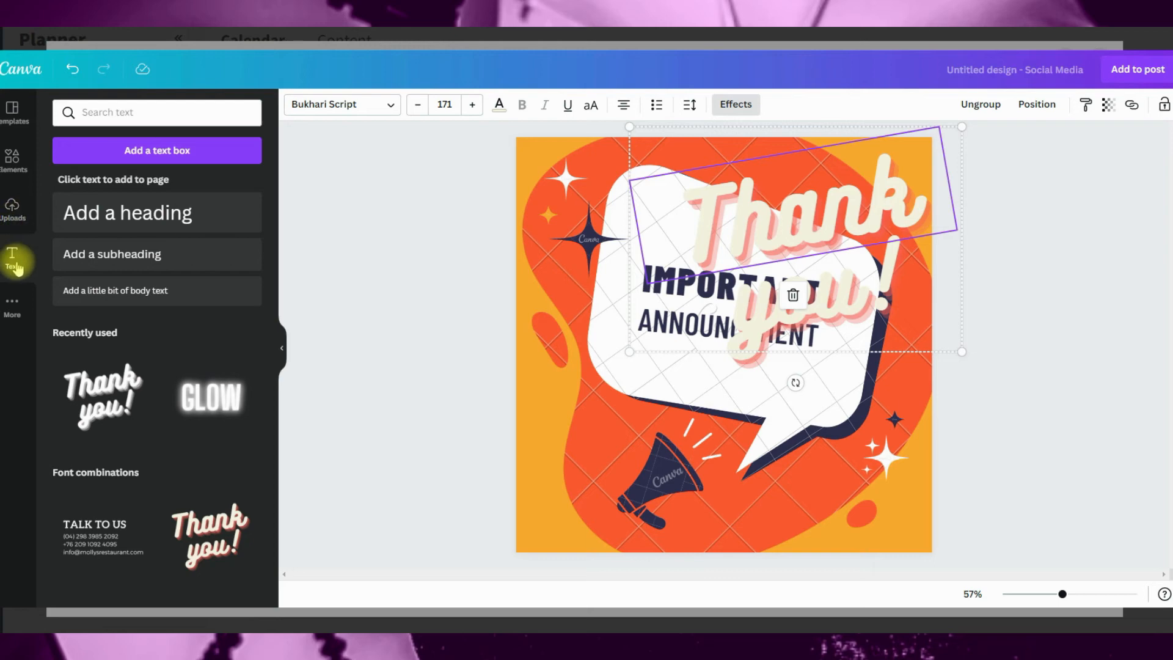
Step: Add the uploaded "Who broke in to Make a video?" image to the design
{"action": "left_click", "coordinate": [12, 209]}
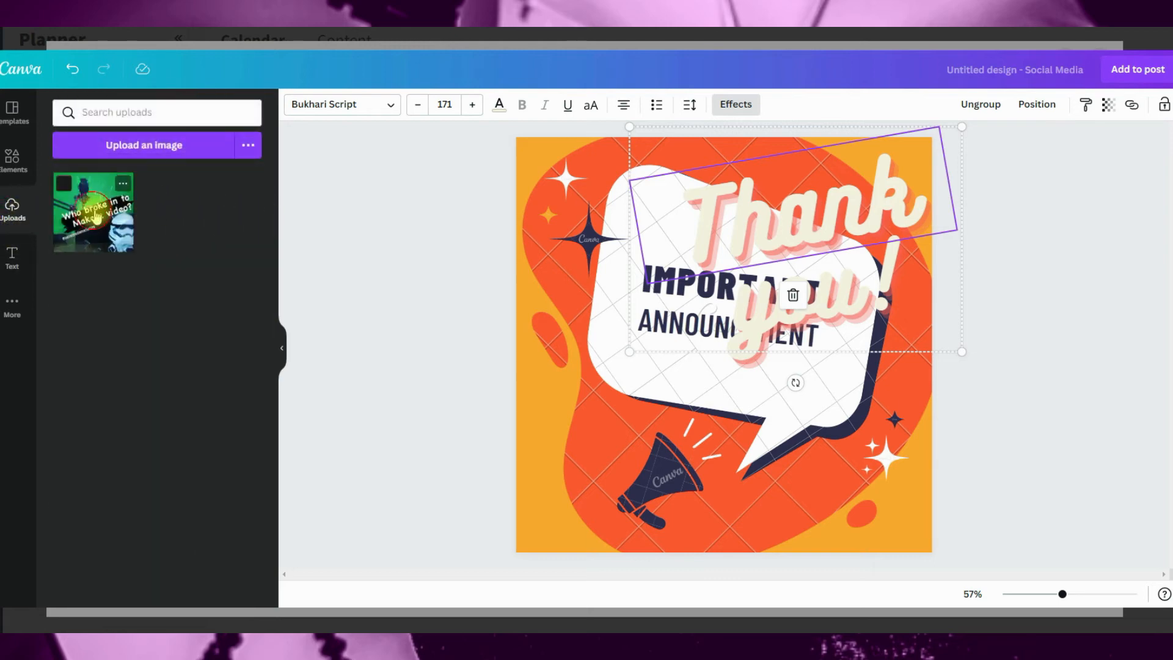
{"action": "left_click", "coordinate": [96, 216]}
{"action": "left_click_drag", "start_coordinate": [599, 477], "coordinate": [703, 361]}
Step: Arrange the uploaded image in the design's upper left corner, "Thank you!" at the upper right and "ANNOUNCEMENT" below the speech bubble's body
{"action": "left_click_drag", "start_coordinate": [838, 346], "coordinate": [715, 350]}
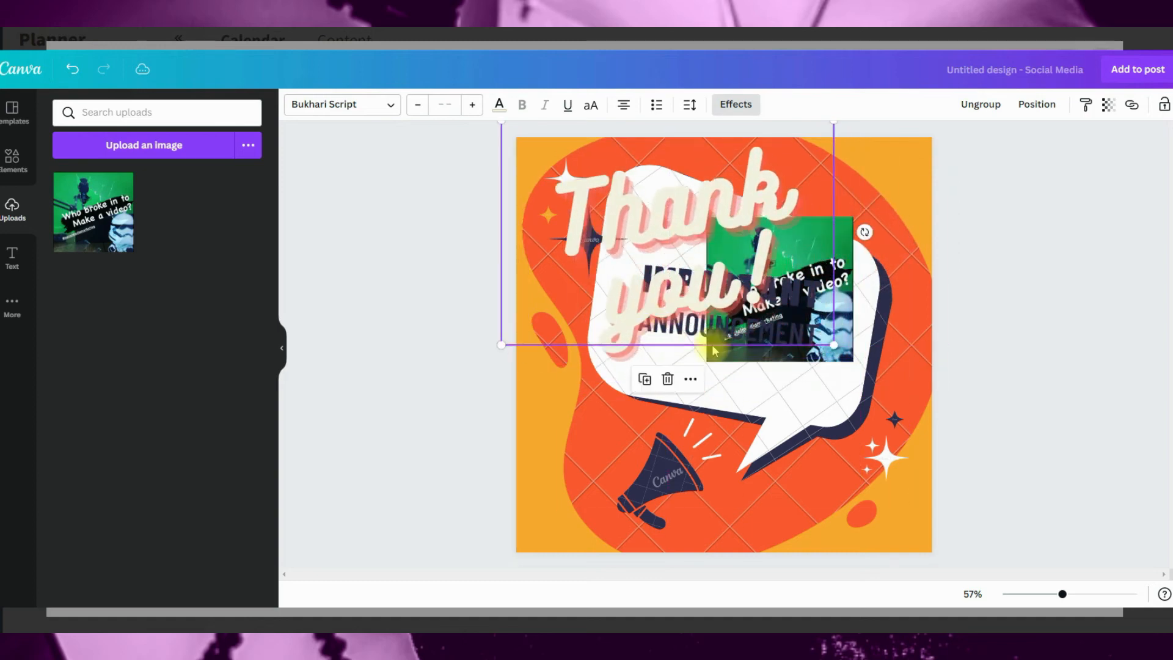
{"action": "left_click_drag", "start_coordinate": [838, 348], "coordinate": [839, 378]}
{"action": "left_click_drag", "start_coordinate": [773, 480], "coordinate": [785, 481]}
{"action": "left_click_drag", "start_coordinate": [804, 308], "coordinate": [924, 501]}
{"action": "left_click_drag", "start_coordinate": [774, 228], "coordinate": [595, 158]}
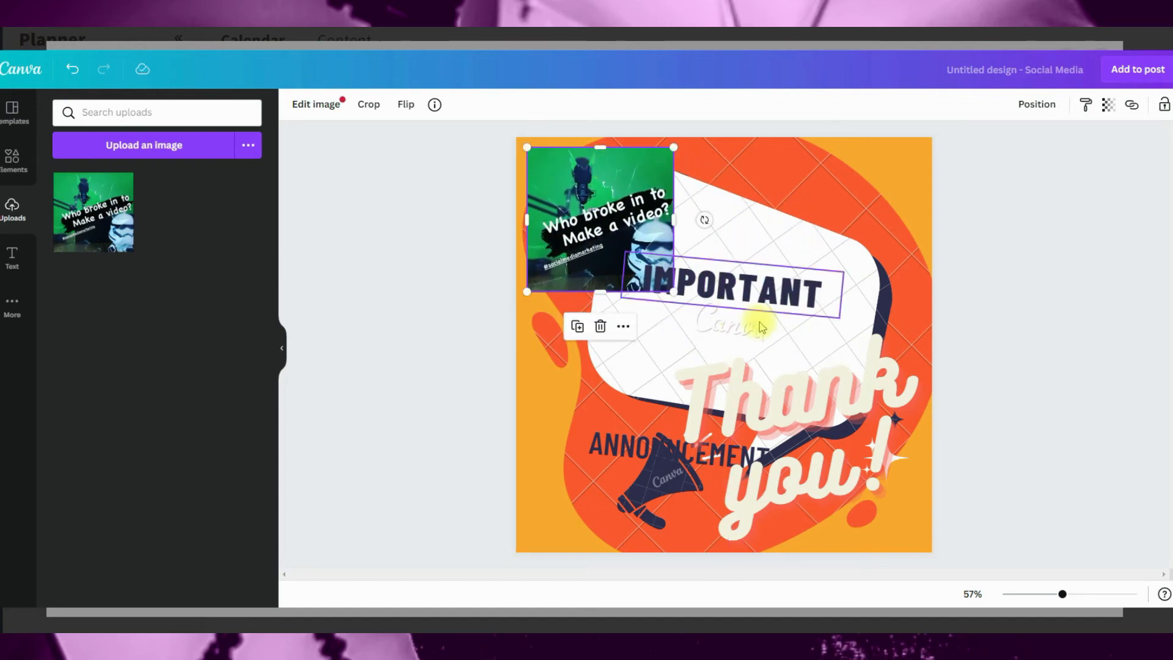
{"action": "left_click_drag", "start_coordinate": [804, 385], "coordinate": [806, 215]}
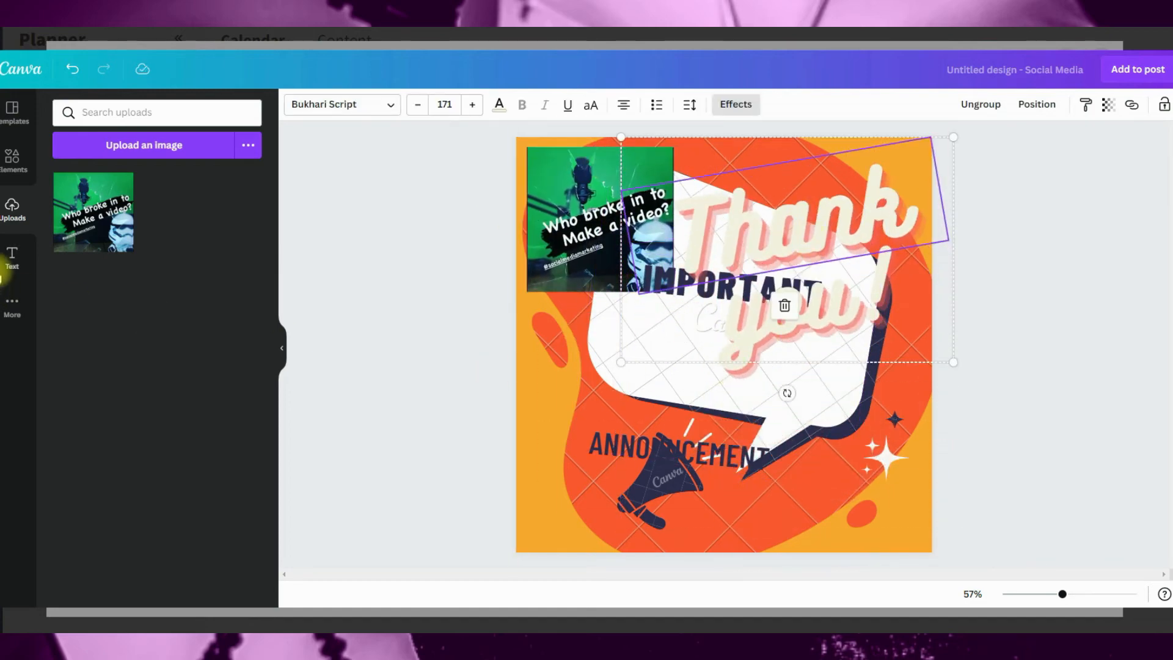
Step: Add the standing figure in a vest and orange trousers from the "Flat Textured Dark & Light" graphics collection to the design's lower left corner
{"action": "left_click", "coordinate": [12, 171]}
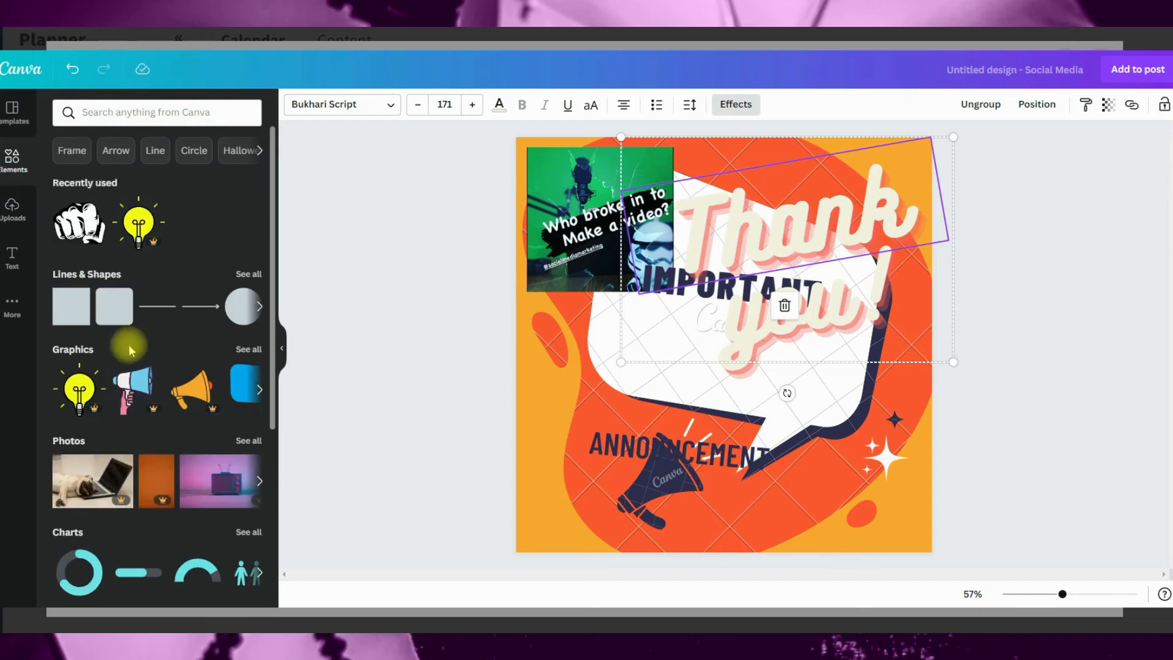
{"action": "scroll", "coordinate": [174, 427], "scroll_direction": "down", "scroll_amount": 10}
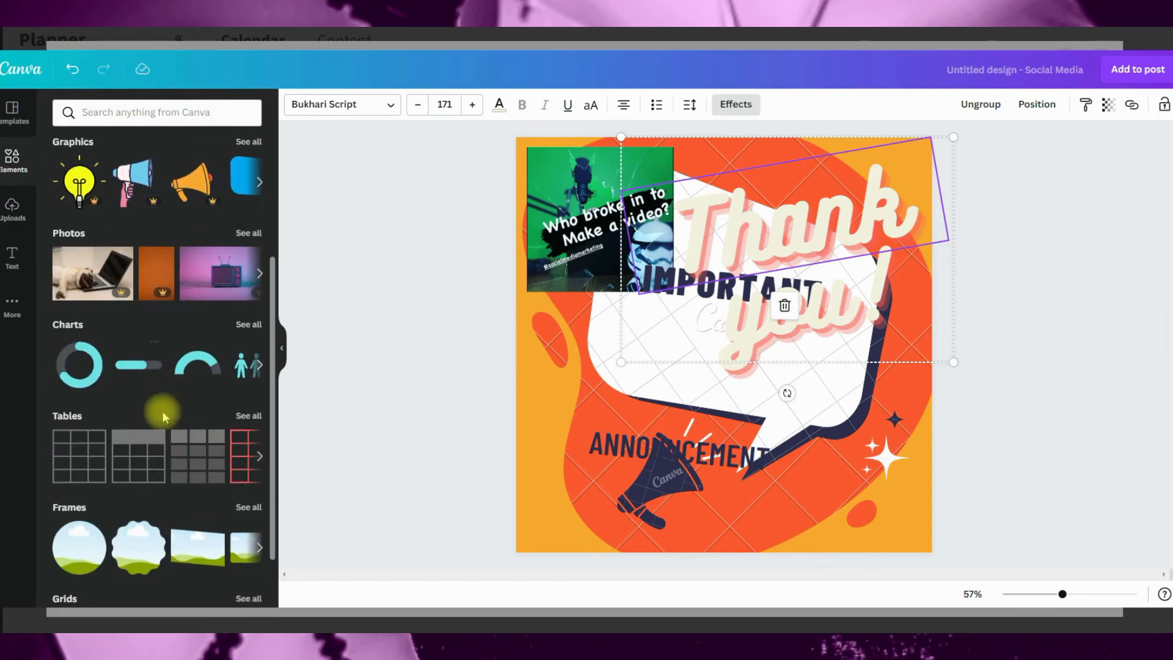
{"action": "scroll", "coordinate": [170, 453], "scroll_direction": "down", "scroll_amount": 15}
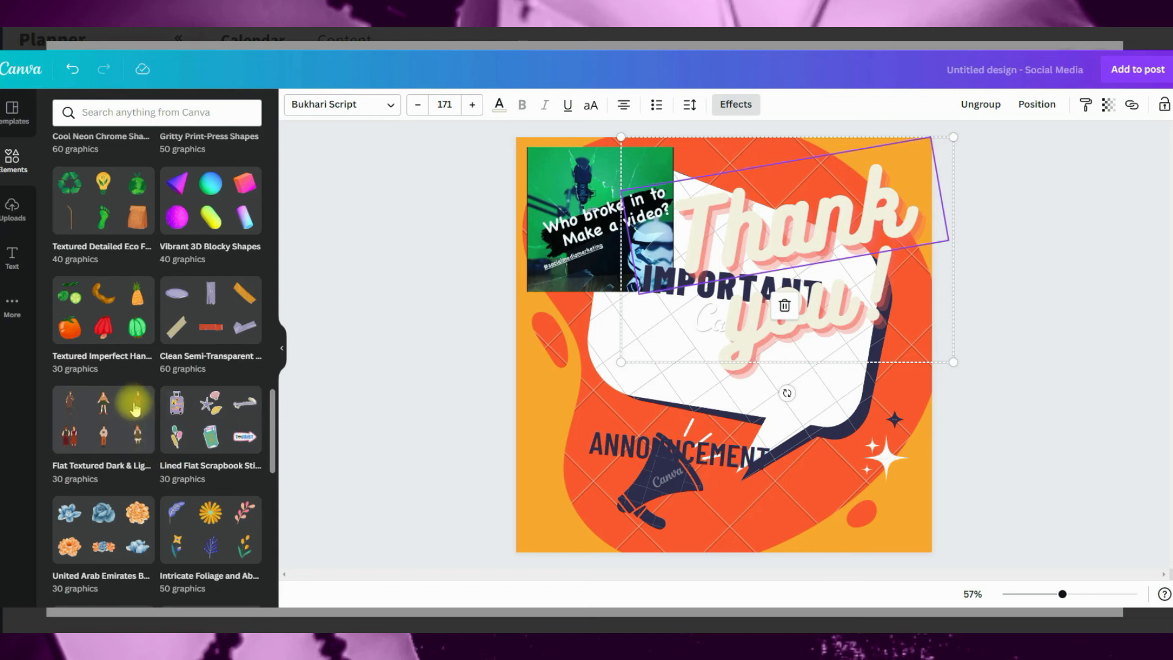
{"action": "left_click", "coordinate": [122, 418]}
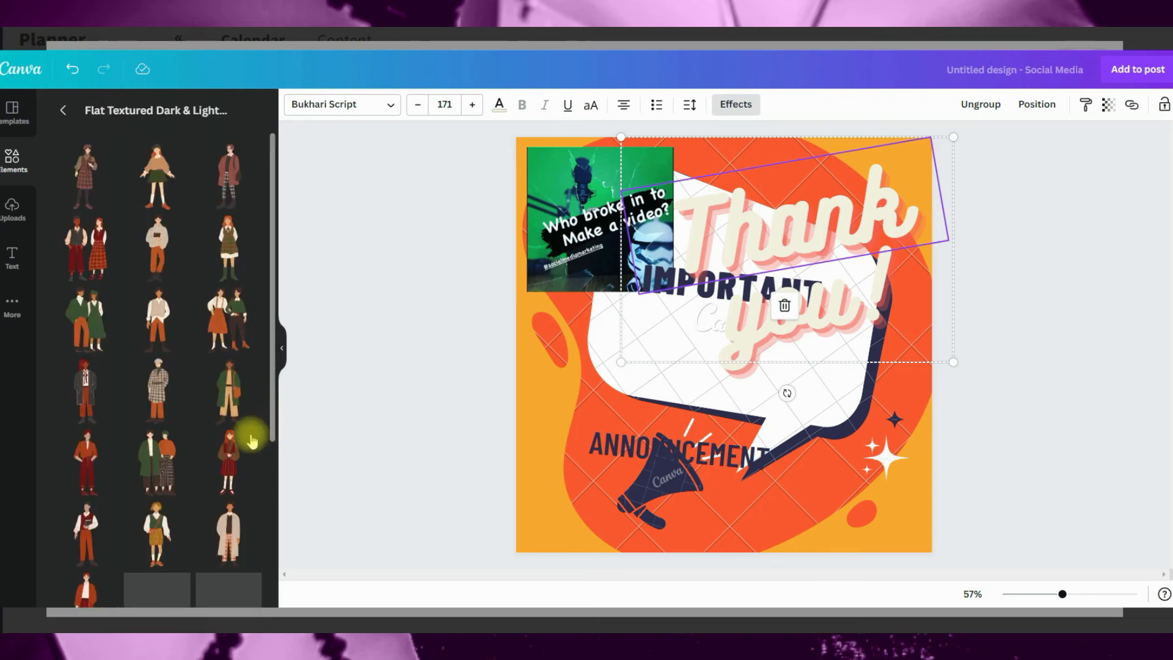
{"action": "left_click", "coordinate": [157, 339]}
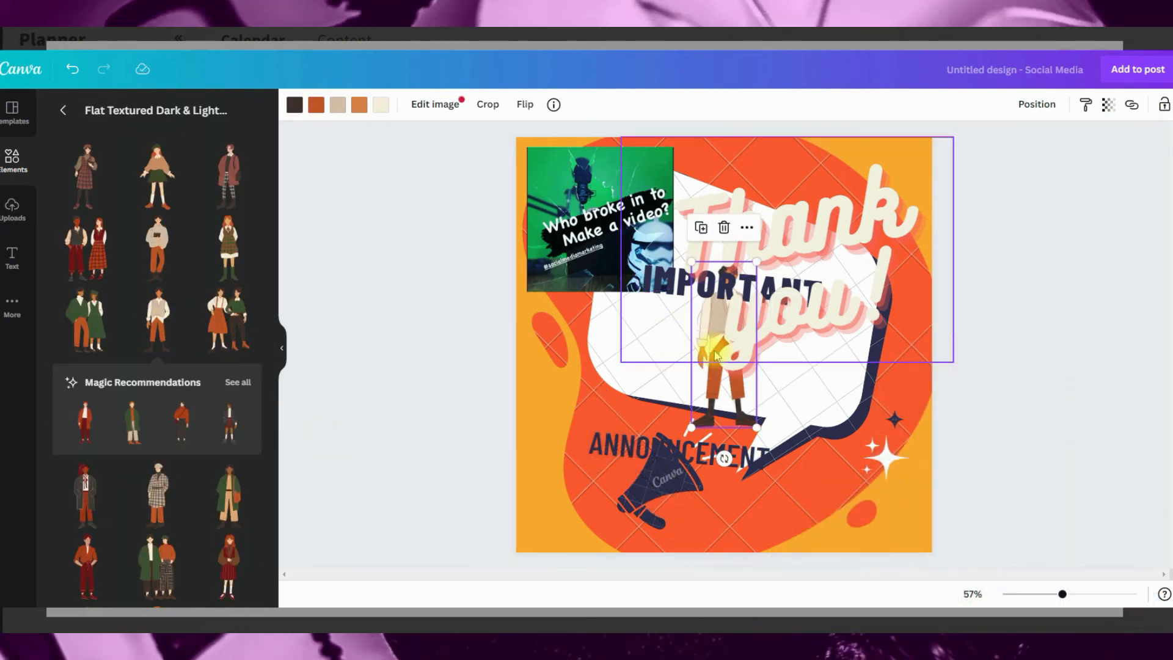
{"action": "left_click_drag", "start_coordinate": [711, 410], "coordinate": [601, 529]}
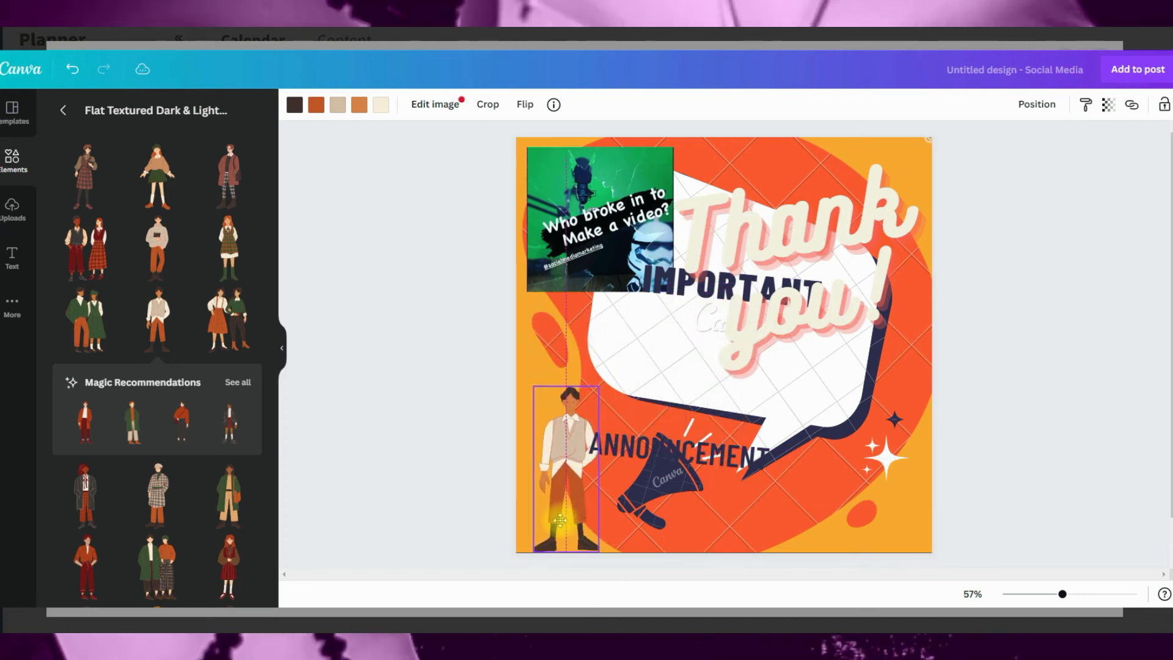